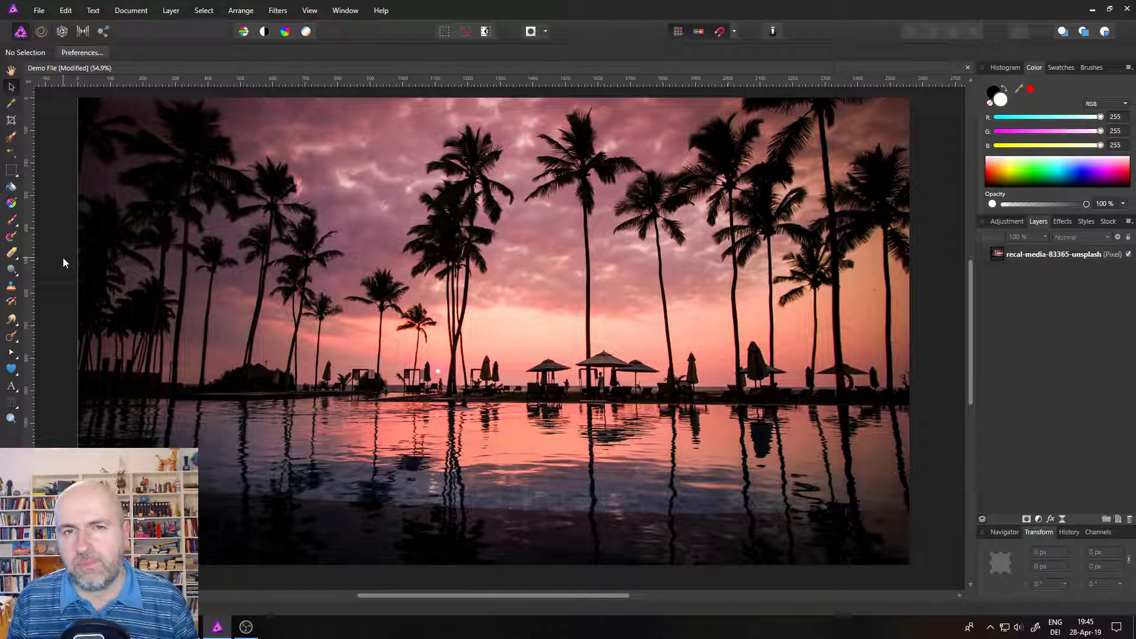
Mask the palm sunset photo layer using a Select Midtones tonal-range selection
{"action": "left_click", "coordinate": [1009, 258]}
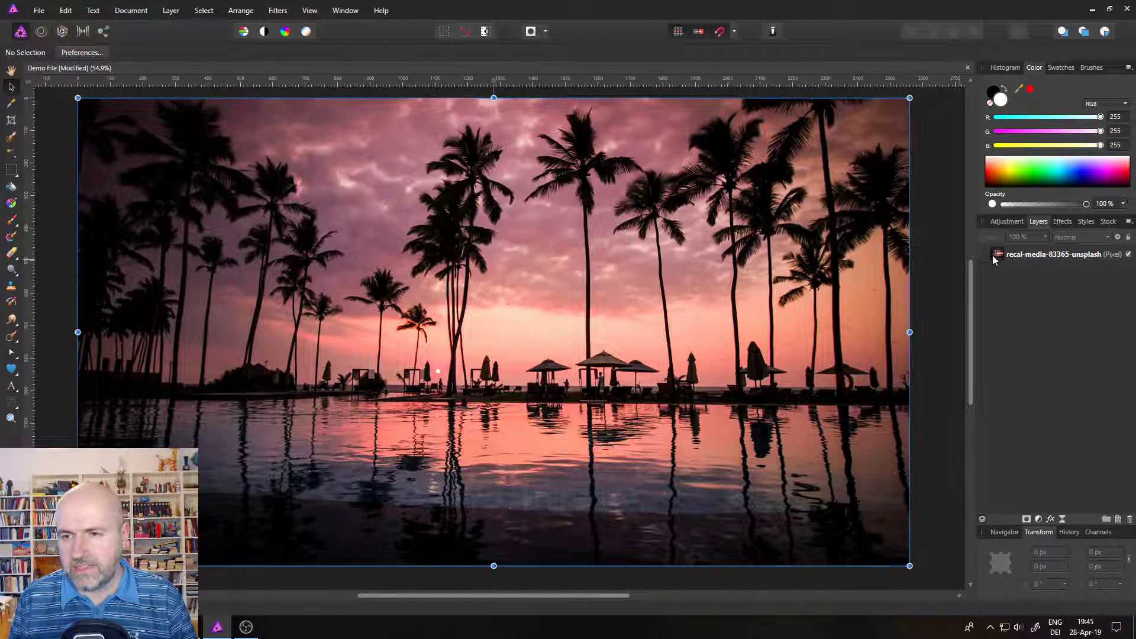
{"action": "left_click", "coordinate": [201, 11]}
{"action": "mouse_move", "coordinate": [238, 152]}
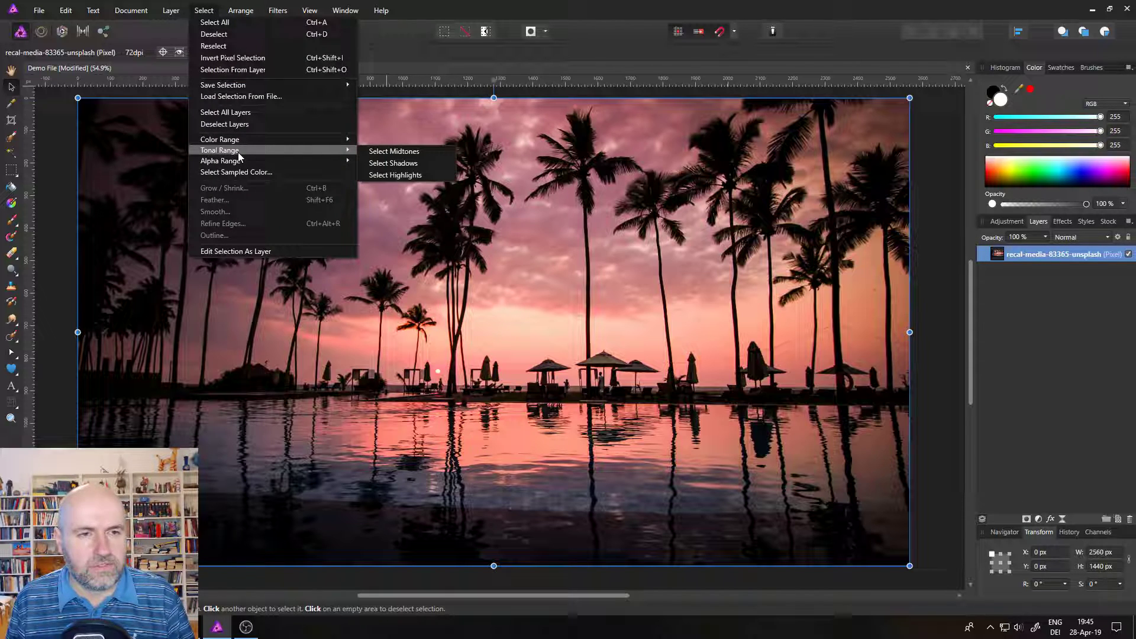
{"action": "left_click", "coordinate": [403, 151]}
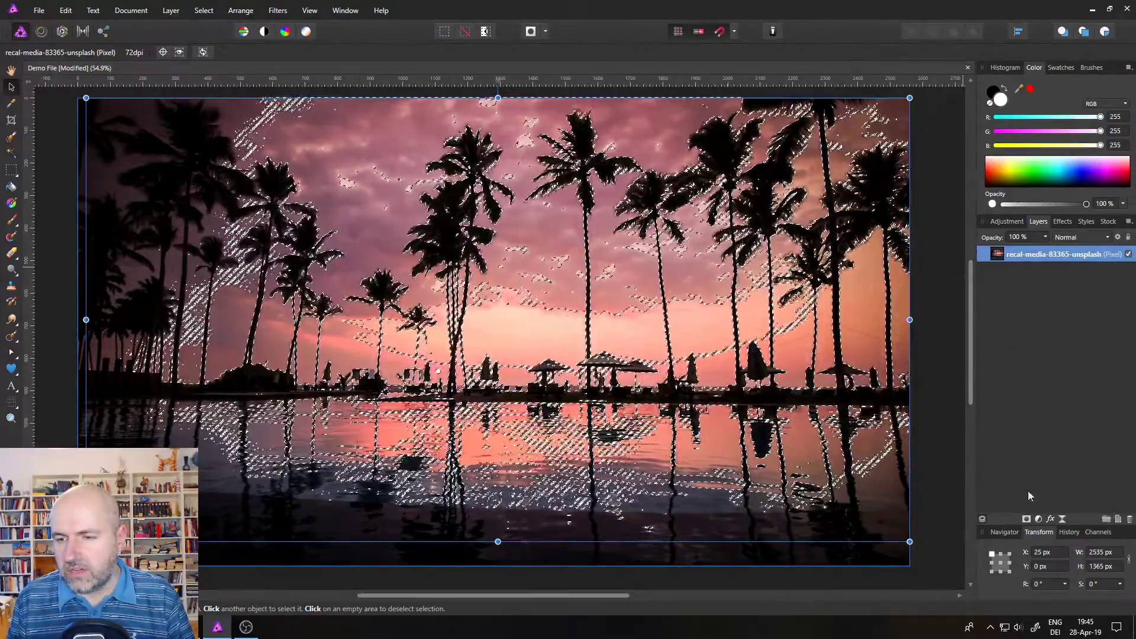
{"action": "left_click", "coordinate": [1026, 519]}
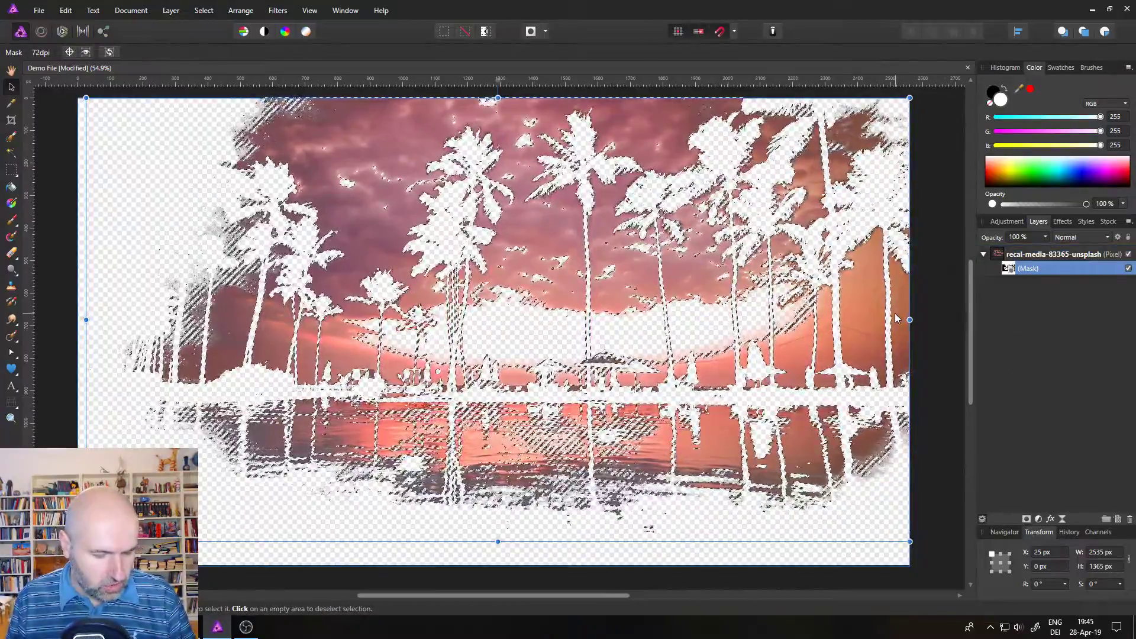
Deselect with Ctrl+D and show the midtone mask alone in black and white
{"action": "key", "text": "ctrl+d"}
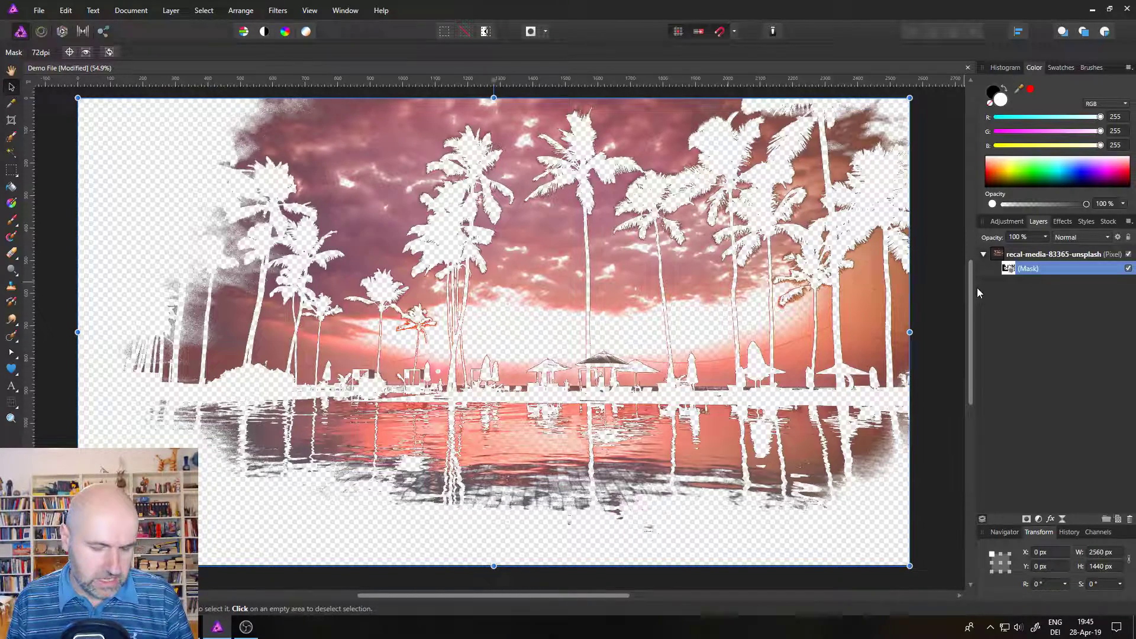
{"action": "left_click", "coordinate": [1009, 270], "text": "alt"}
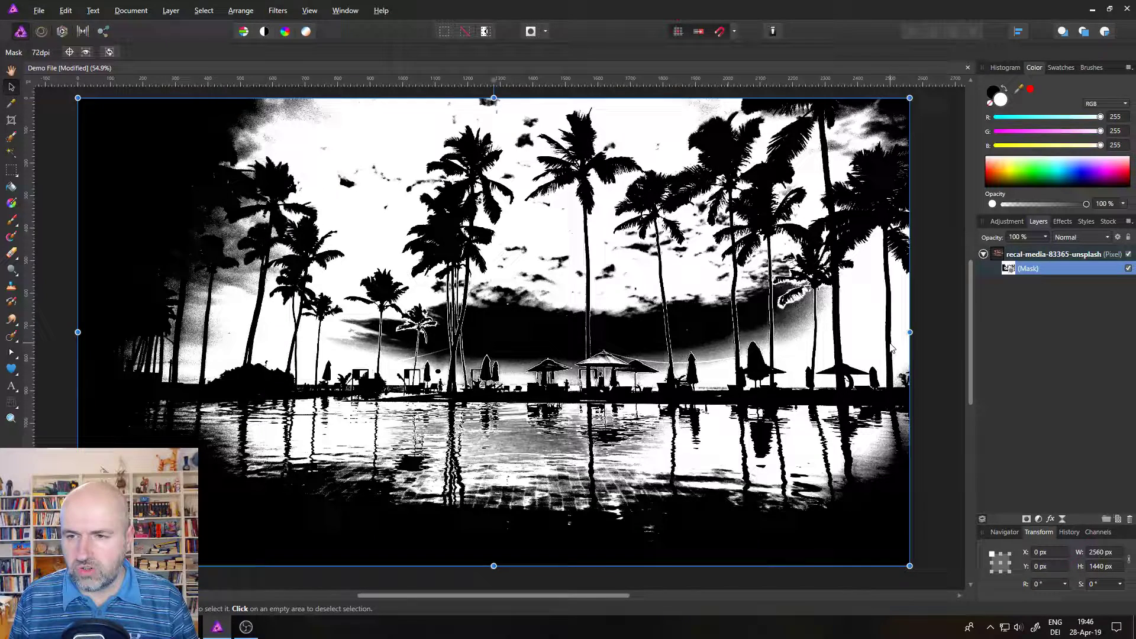
Toggle the midtone mask off and on for comparison, then delete it from the photo layer
{"action": "left_click", "coordinate": [999, 257]}
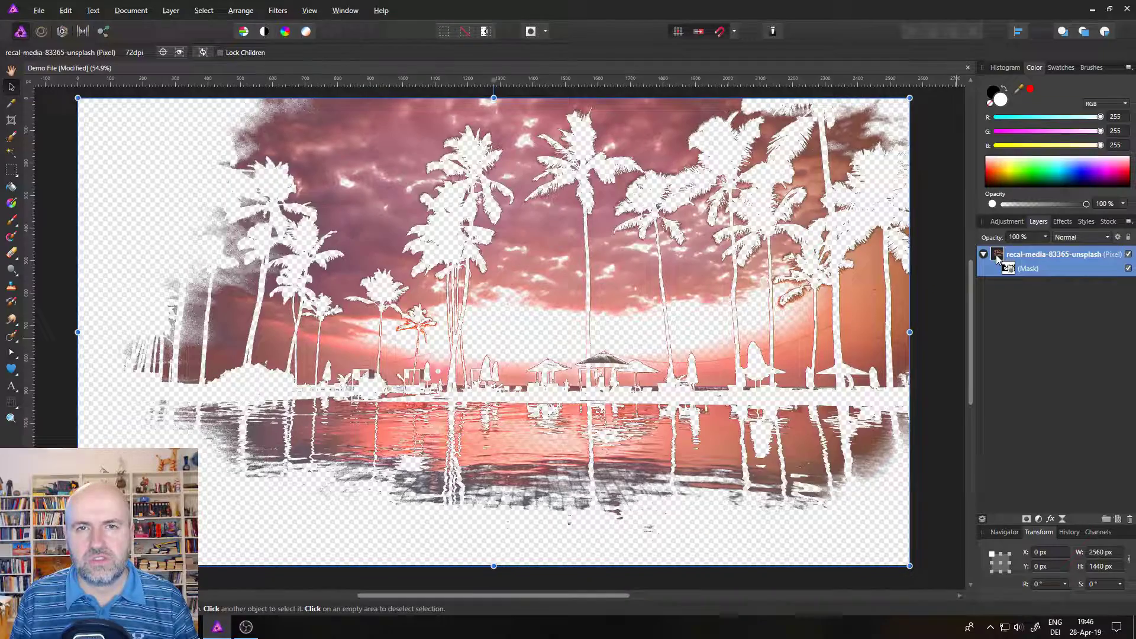
{"action": "left_click", "coordinate": [1129, 268]}
{"action": "left_click", "coordinate": [1129, 269]}
{"action": "left_click", "coordinate": [1128, 268]}
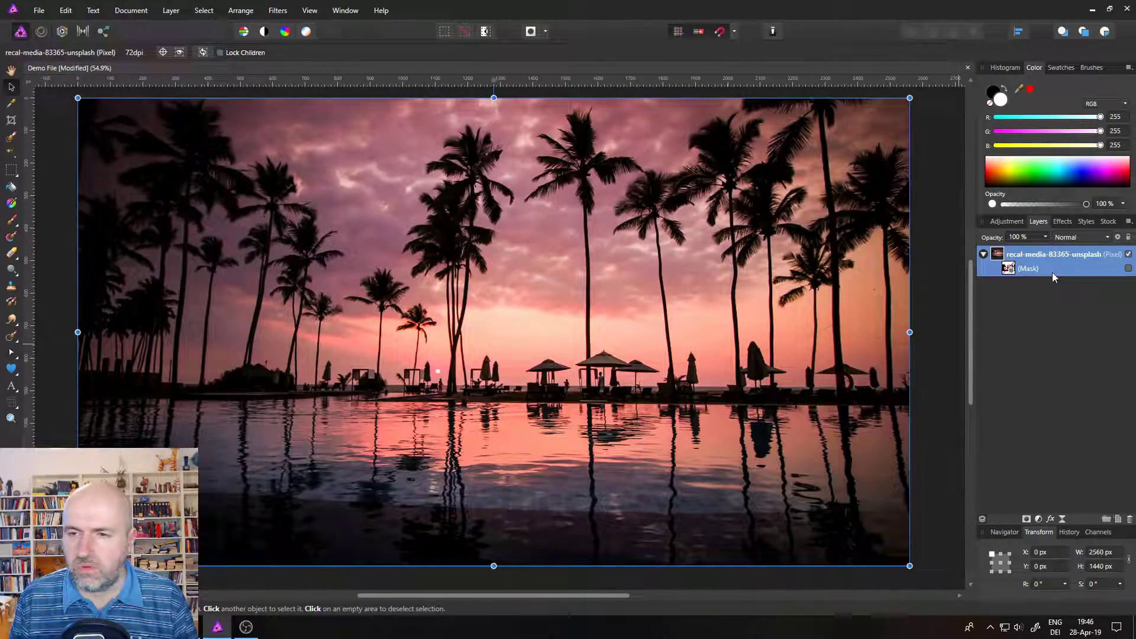
{"action": "left_click", "coordinate": [1008, 270]}
{"action": "left_click", "coordinate": [1130, 519]}
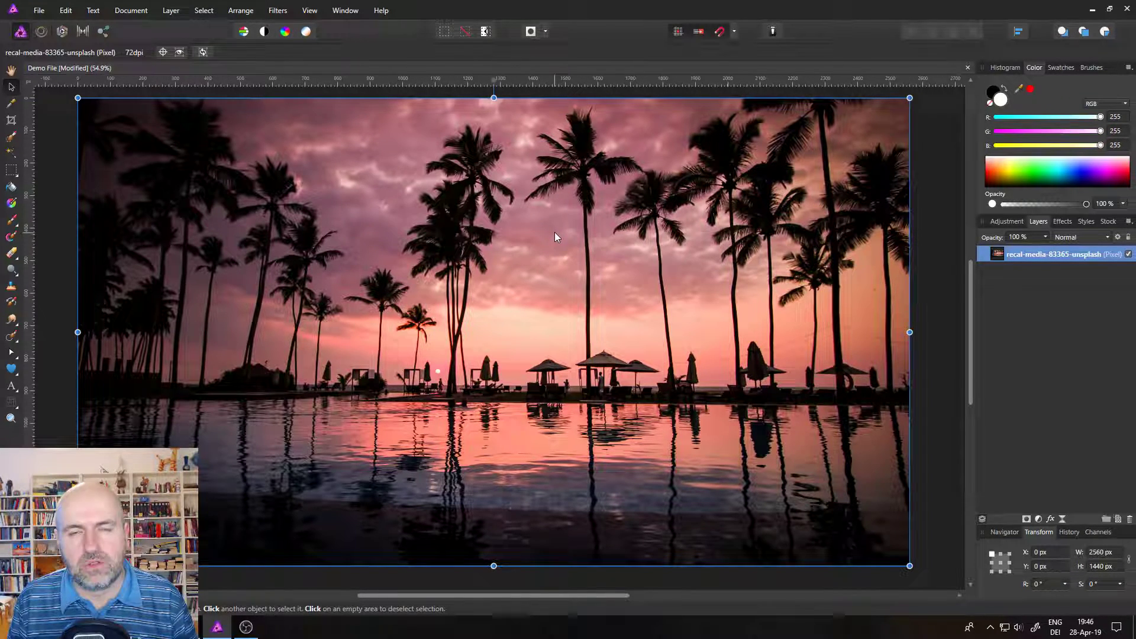
Create a new blank web-size document
{"action": "left_click", "coordinate": [38, 10]}
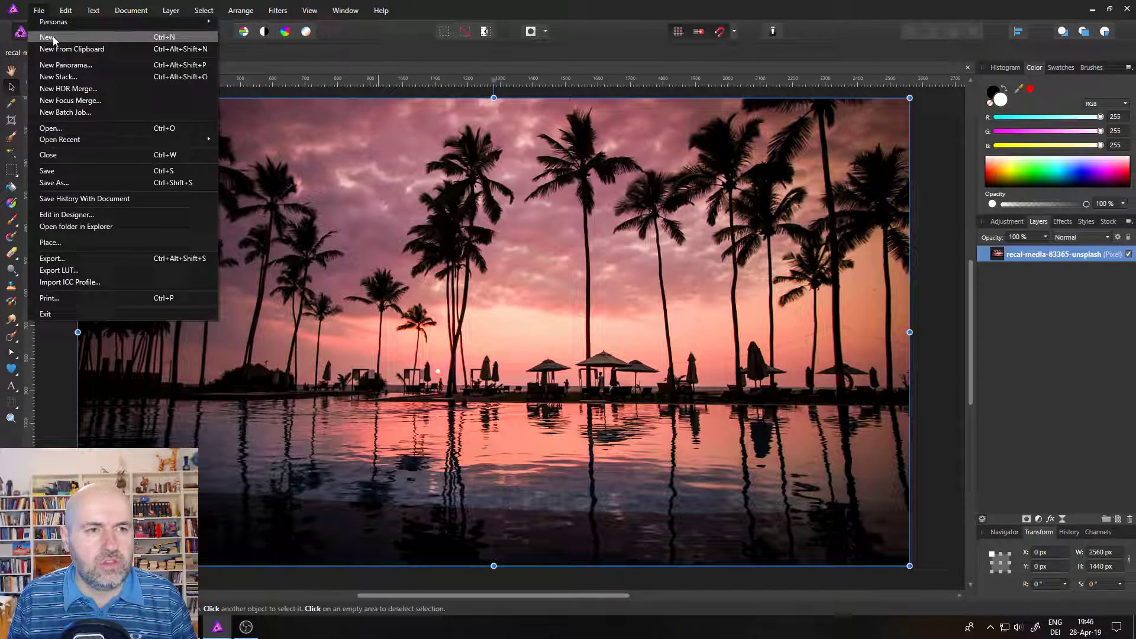
{"action": "left_click", "coordinate": [56, 42]}
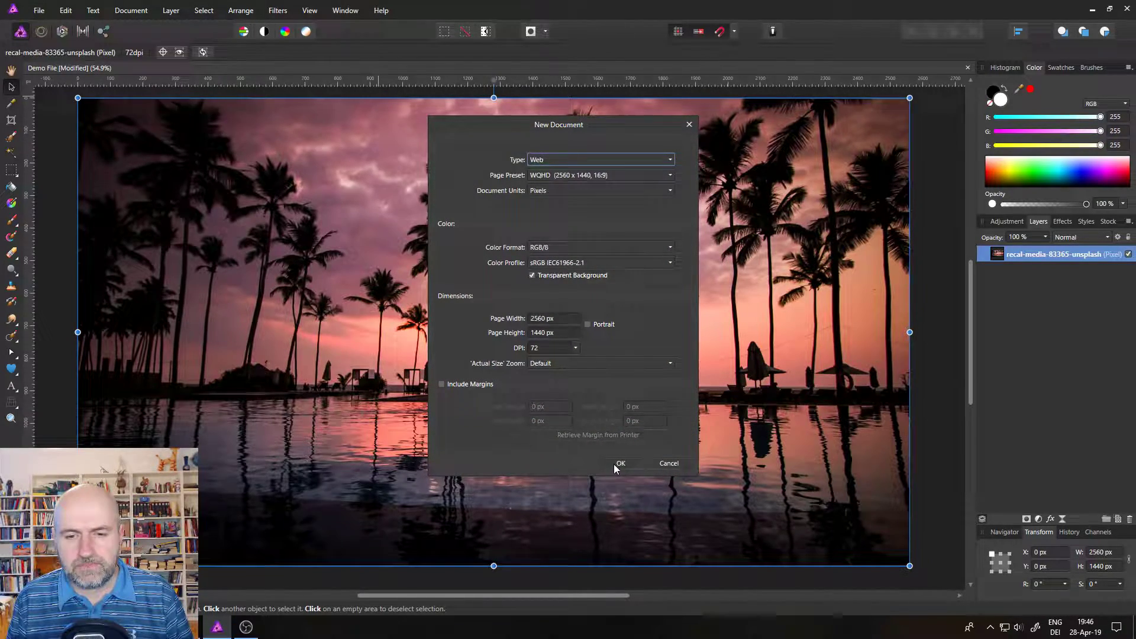
{"action": "left_click", "coordinate": [620, 463]}
Draw a purple heart and make two copies spread across the canvas
{"action": "left_click", "coordinate": [11, 368]}
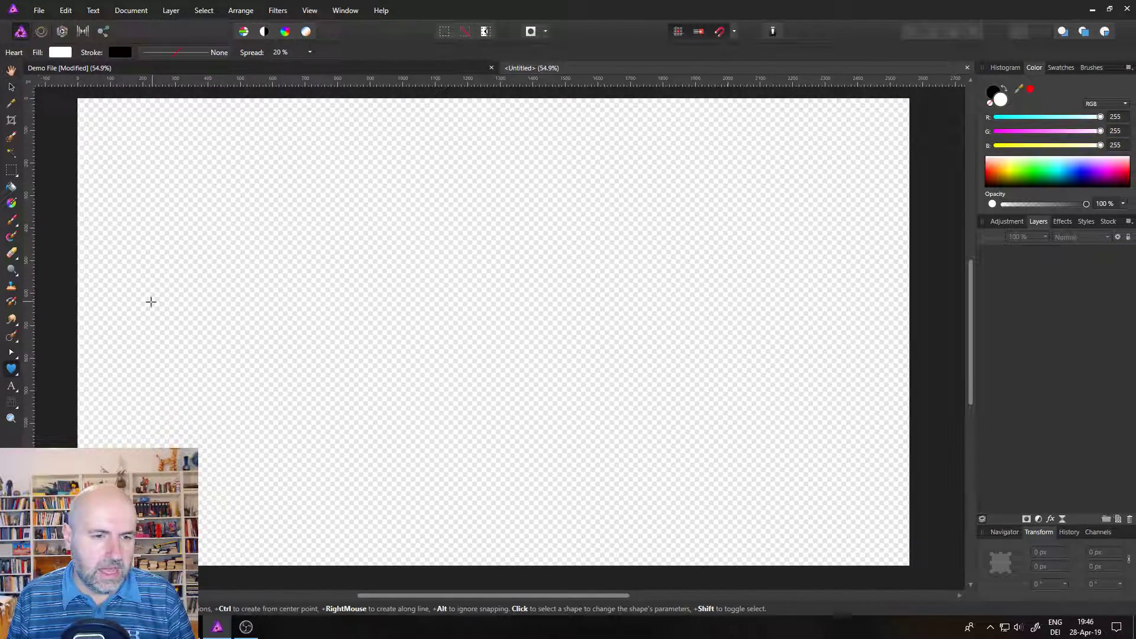
{"action": "left_click_drag", "start_coordinate": [142, 295], "coordinate": [264, 417]}
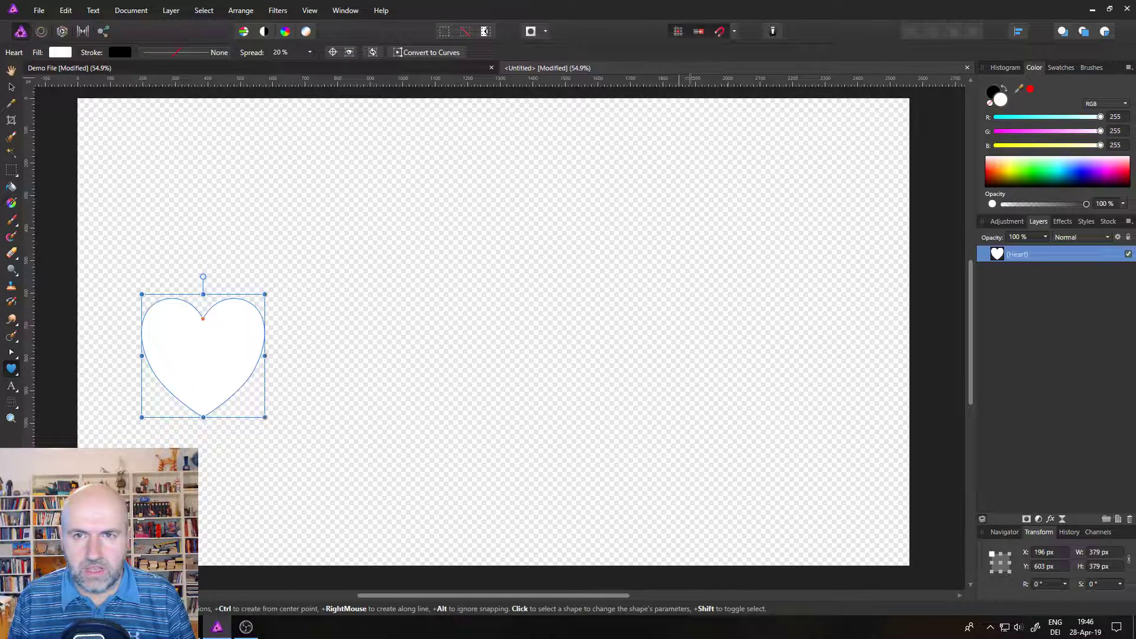
{"action": "left_click", "coordinate": [60, 53]}
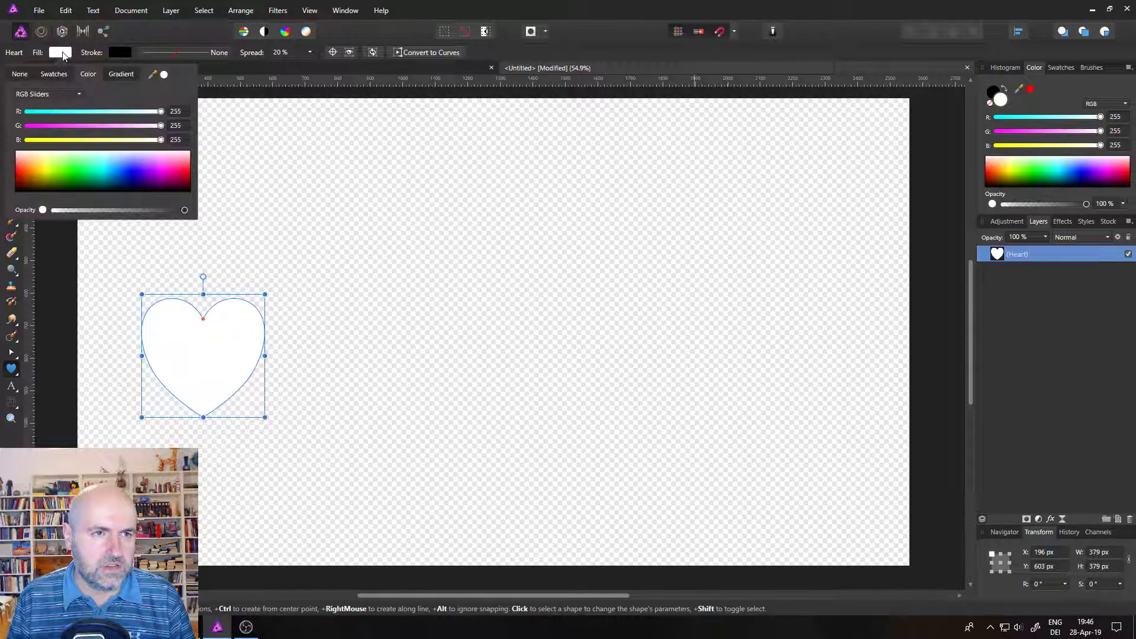
{"action": "left_click", "coordinate": [156, 163]}
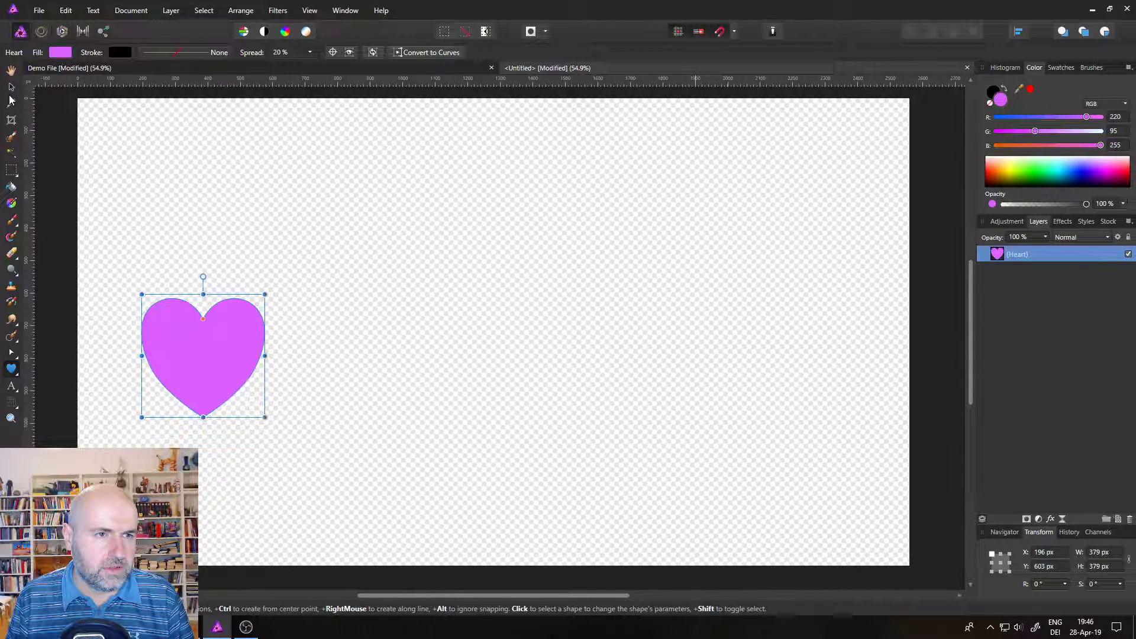
{"action": "left_click", "coordinate": [11, 89]}
{"action": "left_click_drag", "start_coordinate": [203, 355], "coordinate": [753, 436]}
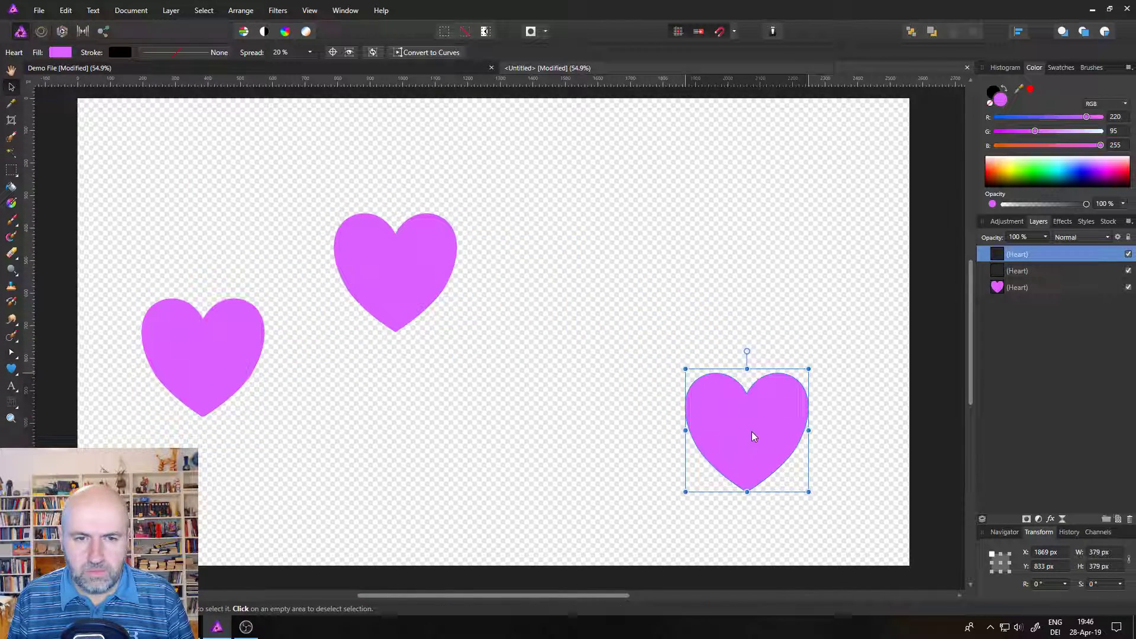
Add artistic text 'Hello' right of the upper heart and fill it yellow
{"action": "left_click", "coordinate": [11, 386]}
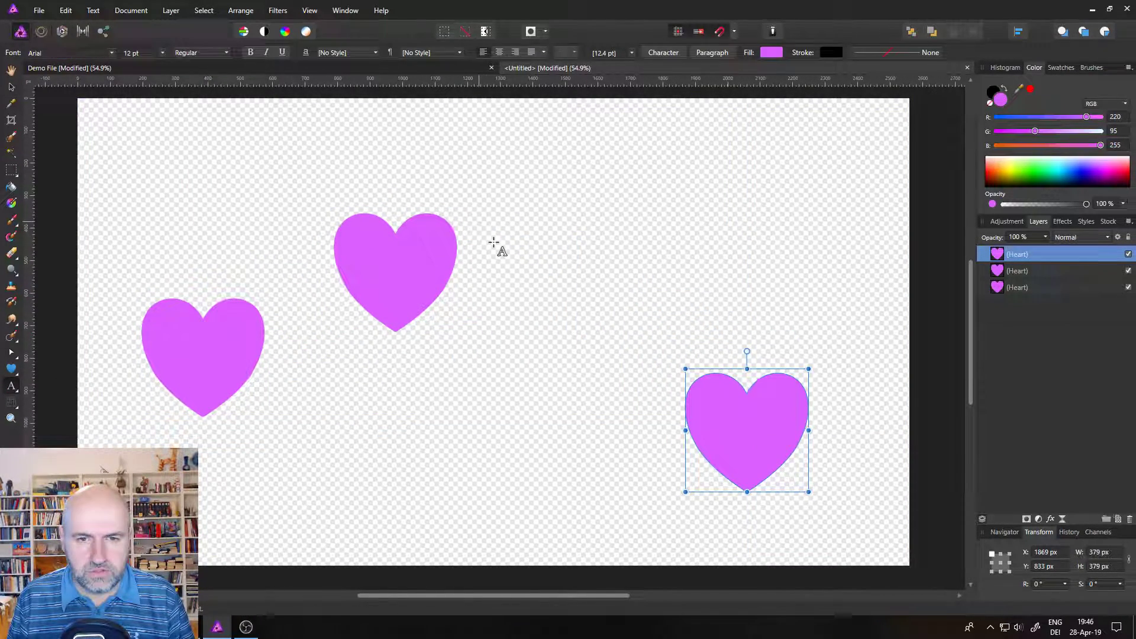
{"action": "left_click_drag", "start_coordinate": [494, 243], "coordinate": [549, 314]}
{"action": "type", "text": "Hell"}
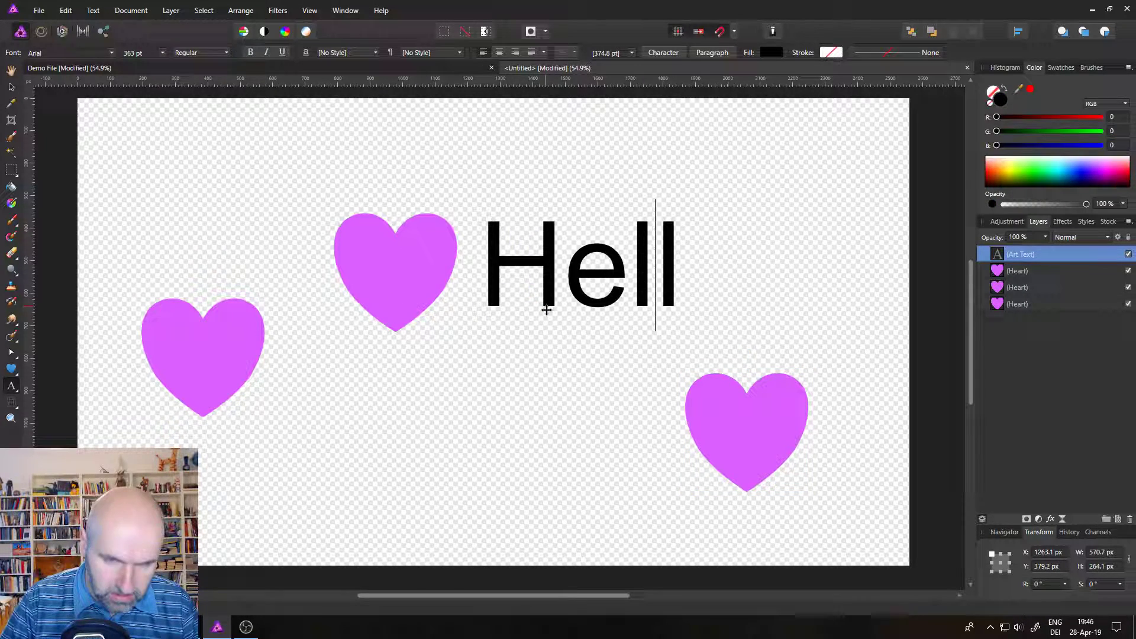
{"action": "type", "text": "o"}
{"action": "key", "text": "Escape"}
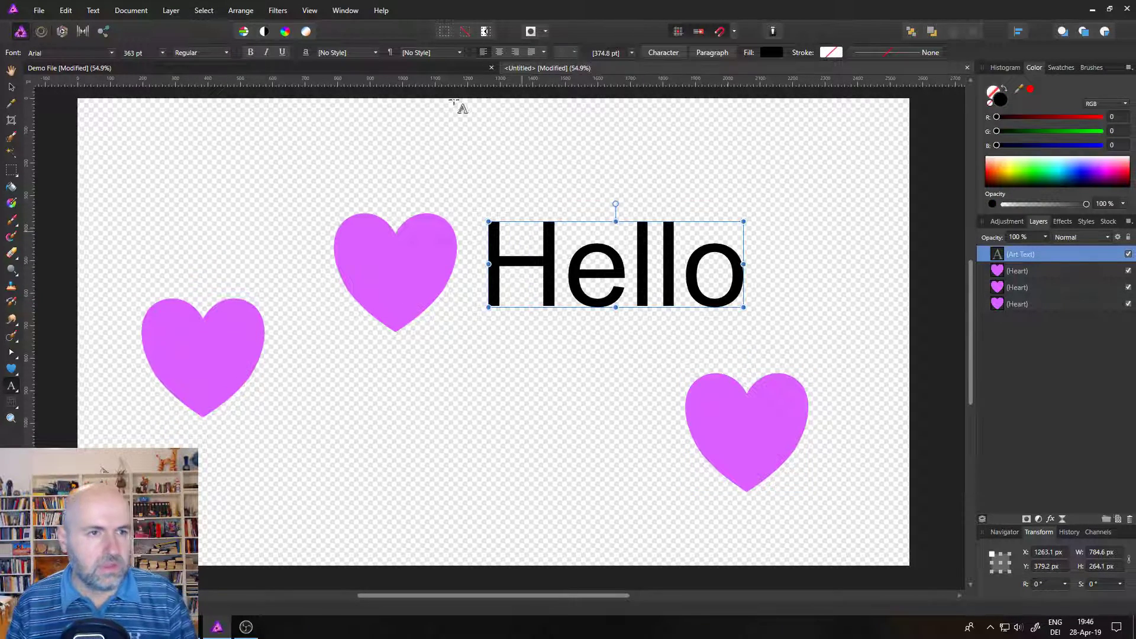
{"action": "left_click", "coordinate": [12, 87]}
{"action": "left_click", "coordinate": [768, 53]}
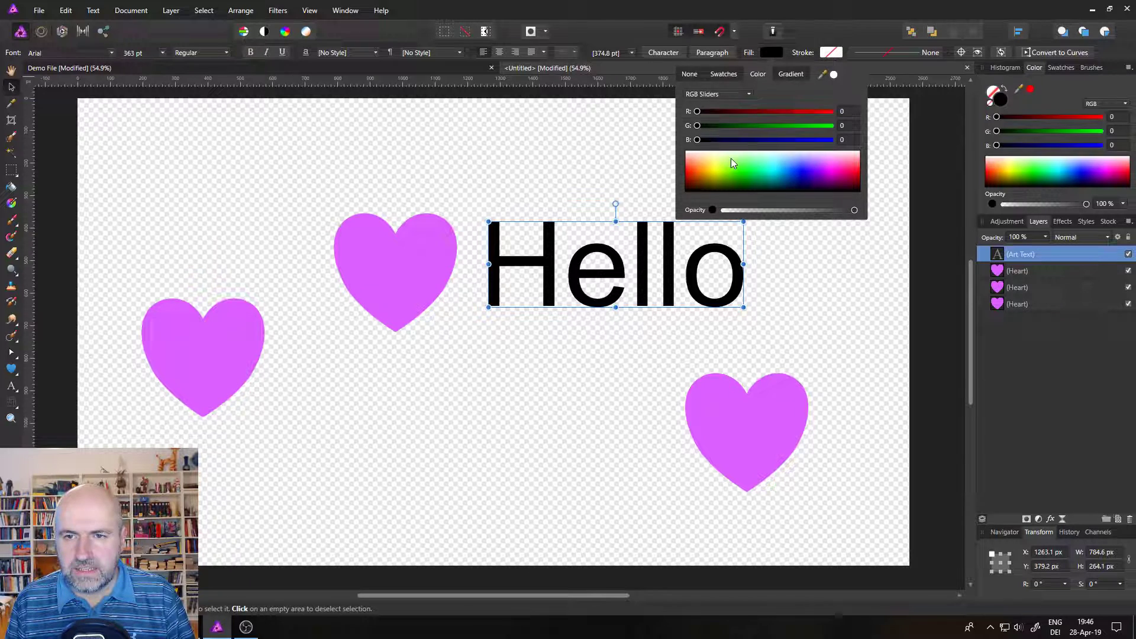
{"action": "left_click", "coordinate": [717, 170]}
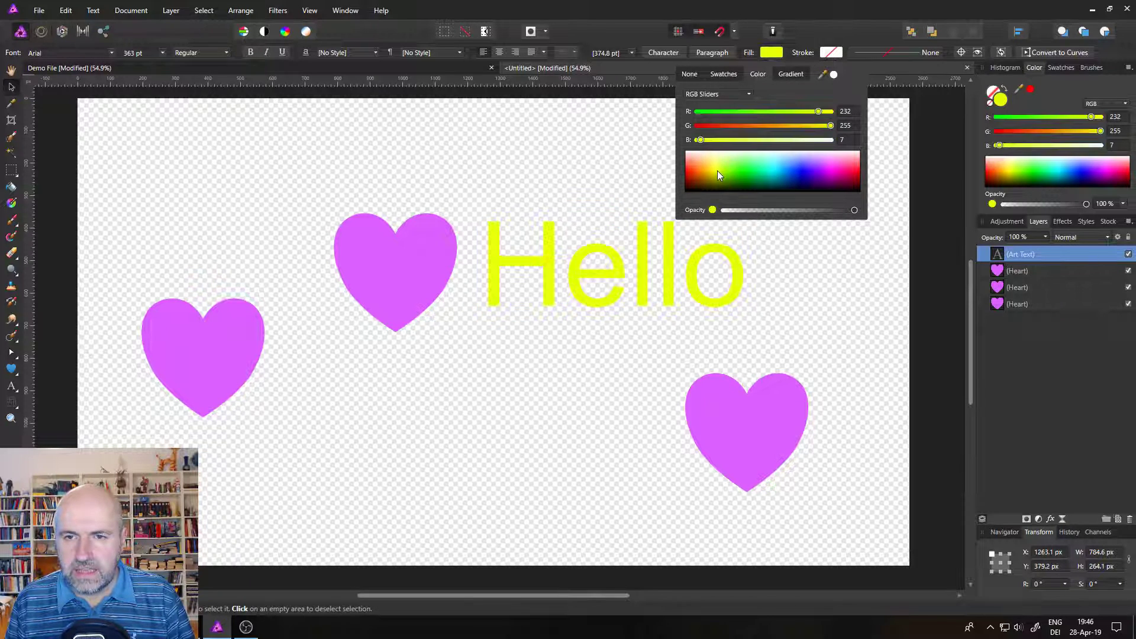
Save the hearts document as 'Smart Demo' and close its tab
{"action": "left_click", "coordinate": [37, 12]}
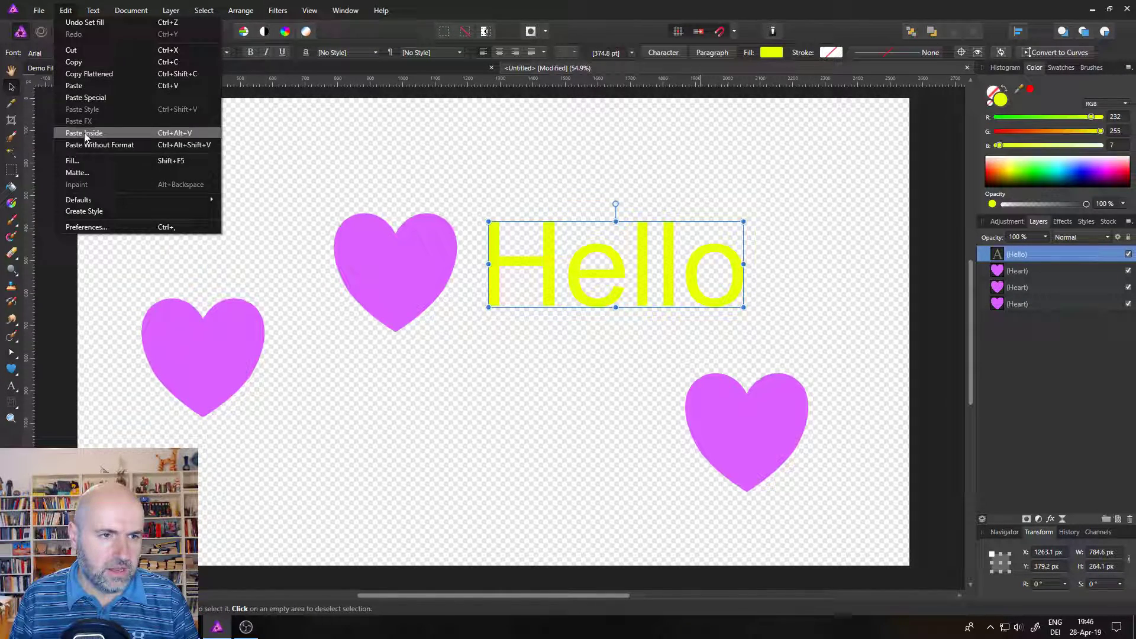
{"action": "left_click", "coordinate": [55, 183]}
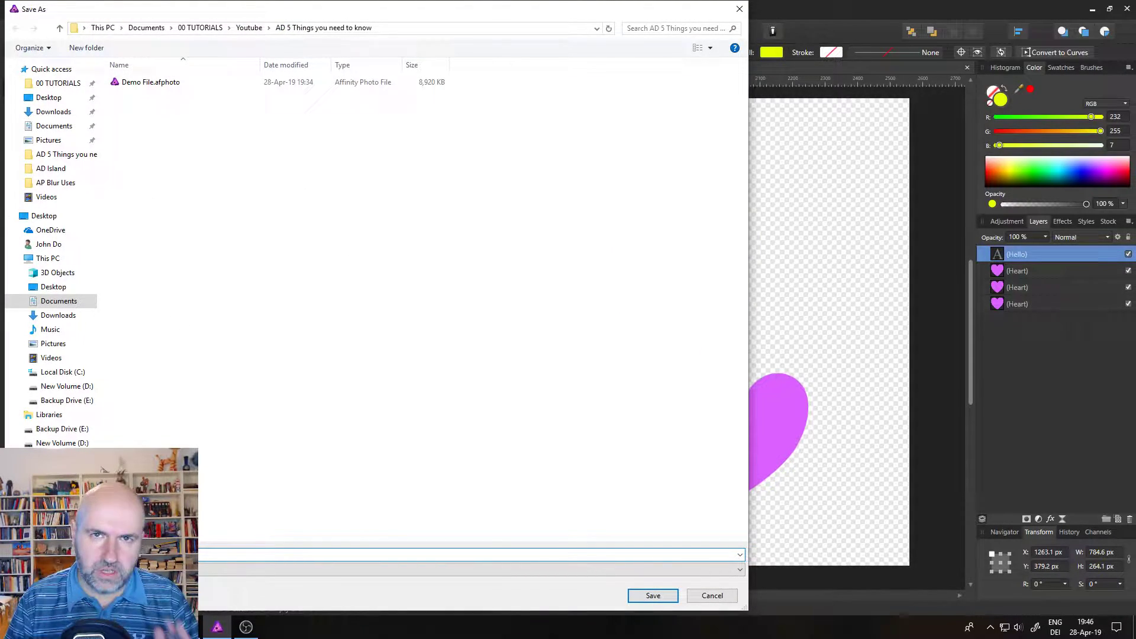
{"action": "key", "text": "Escape"}
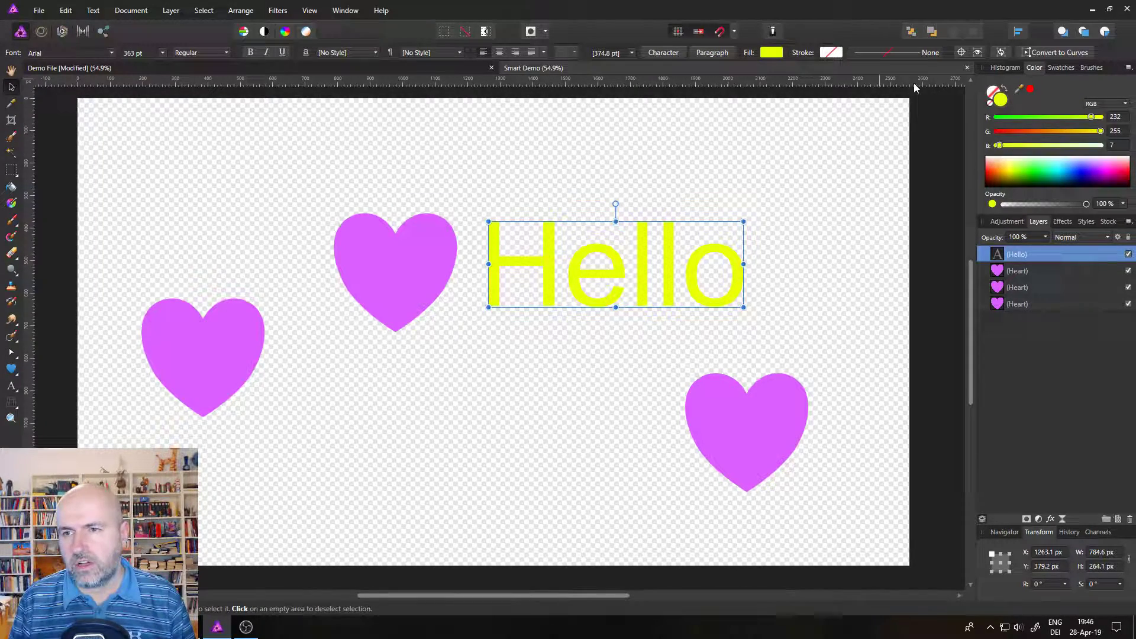
{"action": "left_click", "coordinate": [967, 68]}
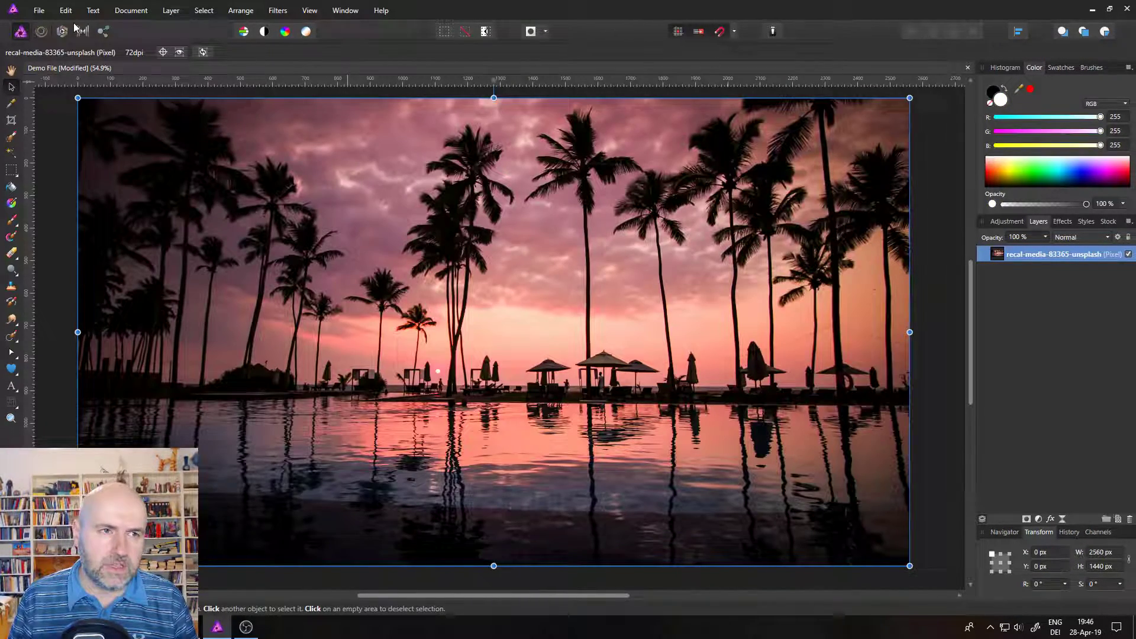
Place Smart Demo.afphoto as an embedded document filling the palm photo canvas
{"action": "left_click", "coordinate": [39, 12]}
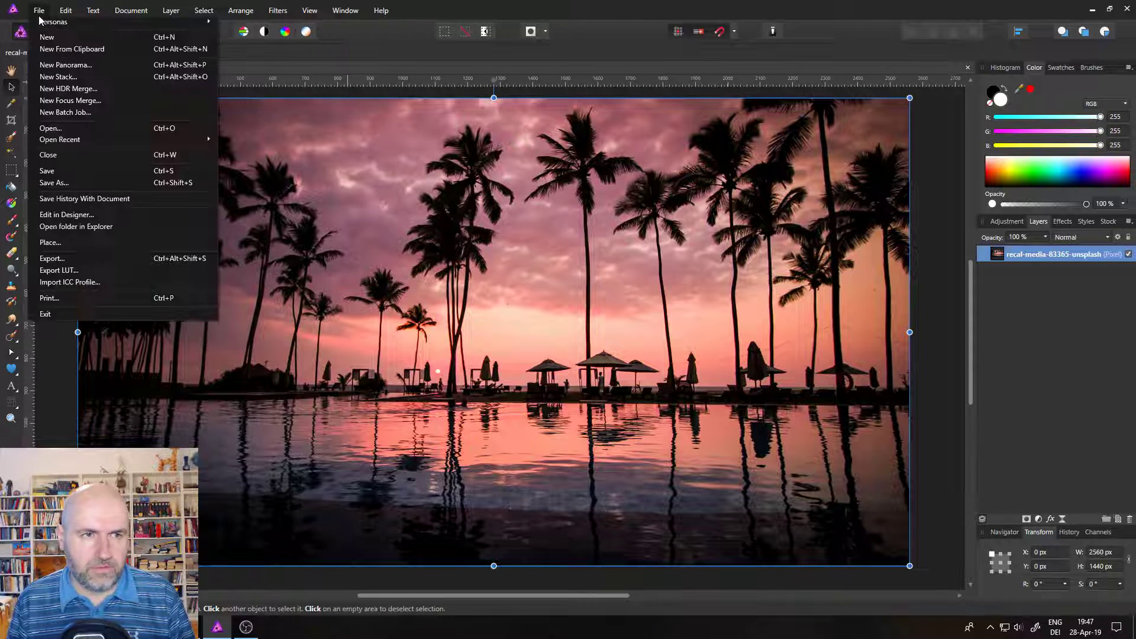
{"action": "left_click", "coordinate": [66, 244]}
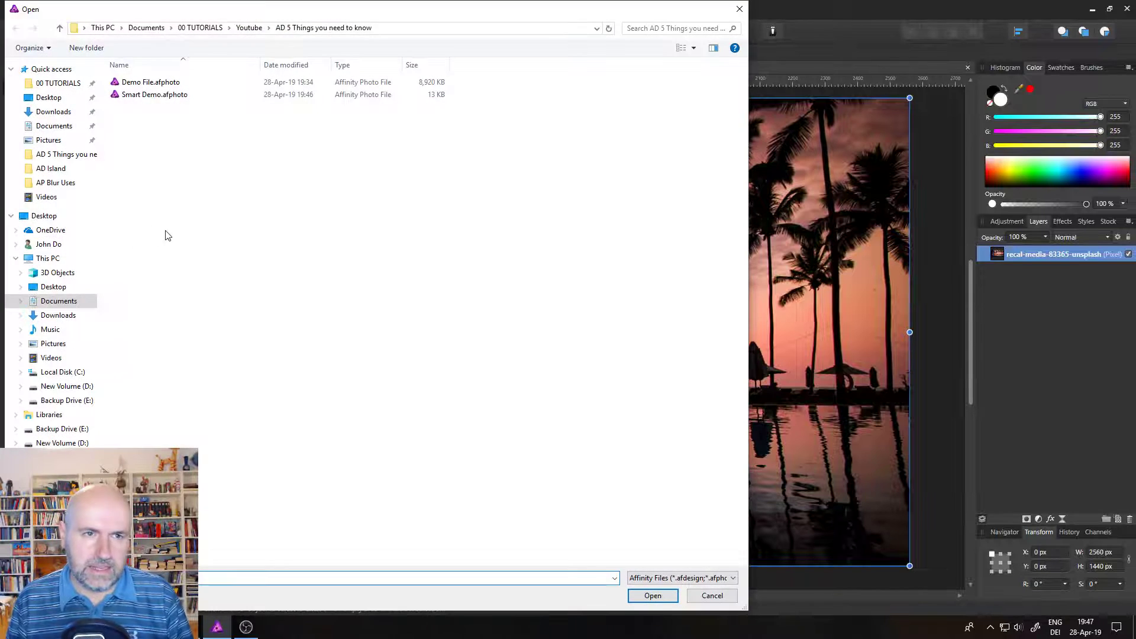
{"action": "double_click", "coordinate": [146, 95]}
{"action": "left_click", "coordinate": [373, 237]}
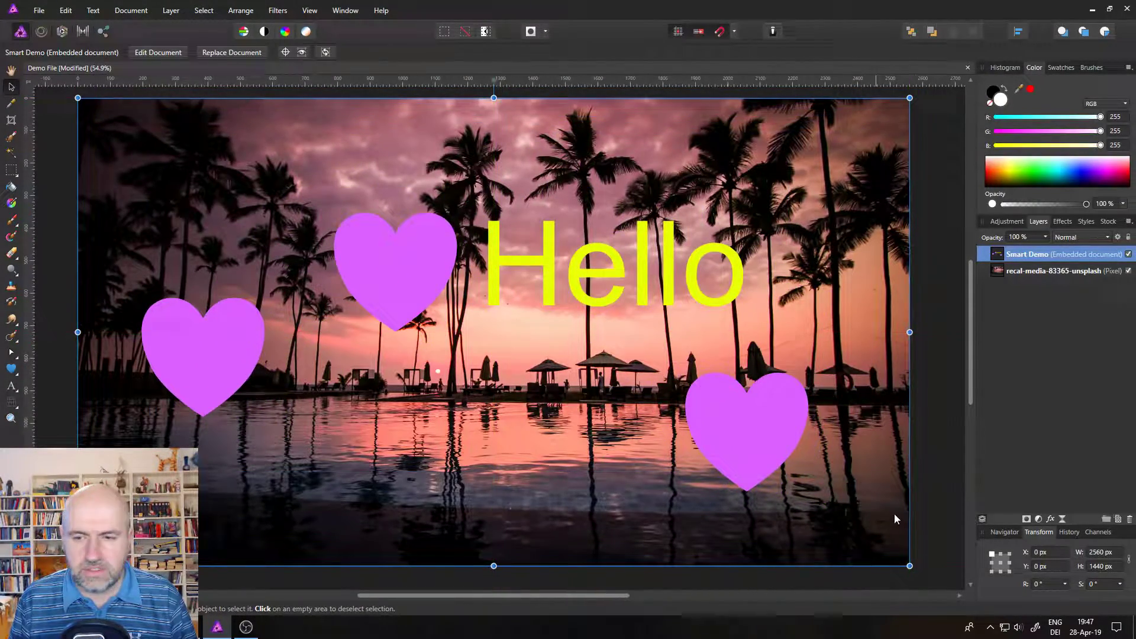
{"action": "mouse_move", "coordinate": [910, 572]}
{"action": "left_mouse_down"}
{"action": "mouse_move", "coordinate": [618, 402]}
{"action": "mouse_move", "coordinate": [905, 564]}
{"action": "left_mouse_up"}
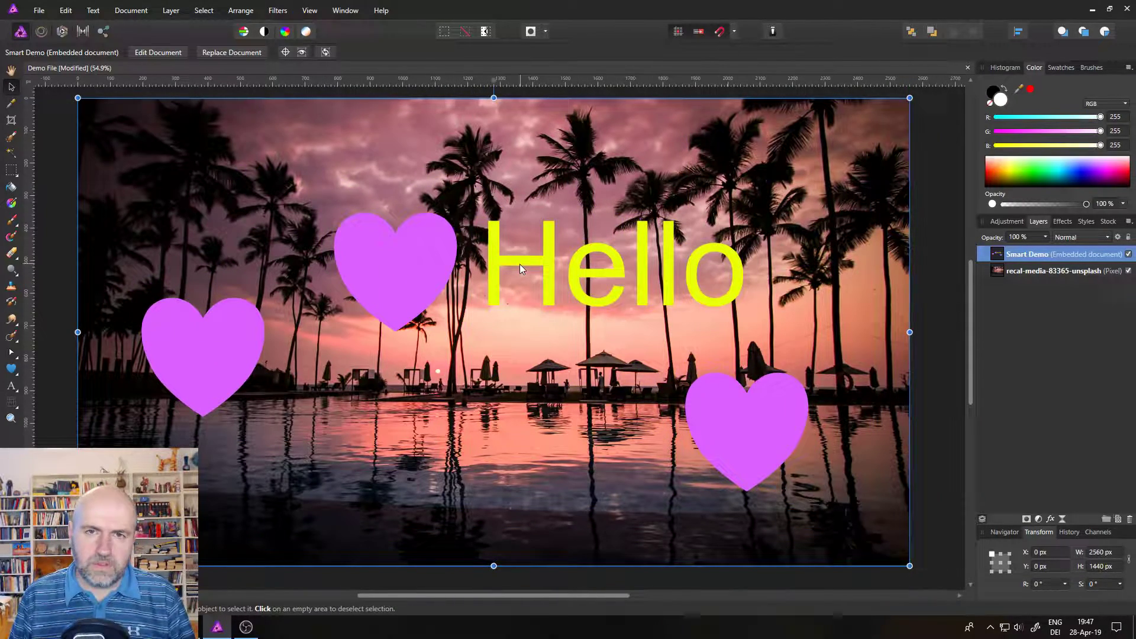
In the embedded Smart Demo, stack the three hearts down the left edge
{"action": "double_click", "coordinate": [430, 237]}
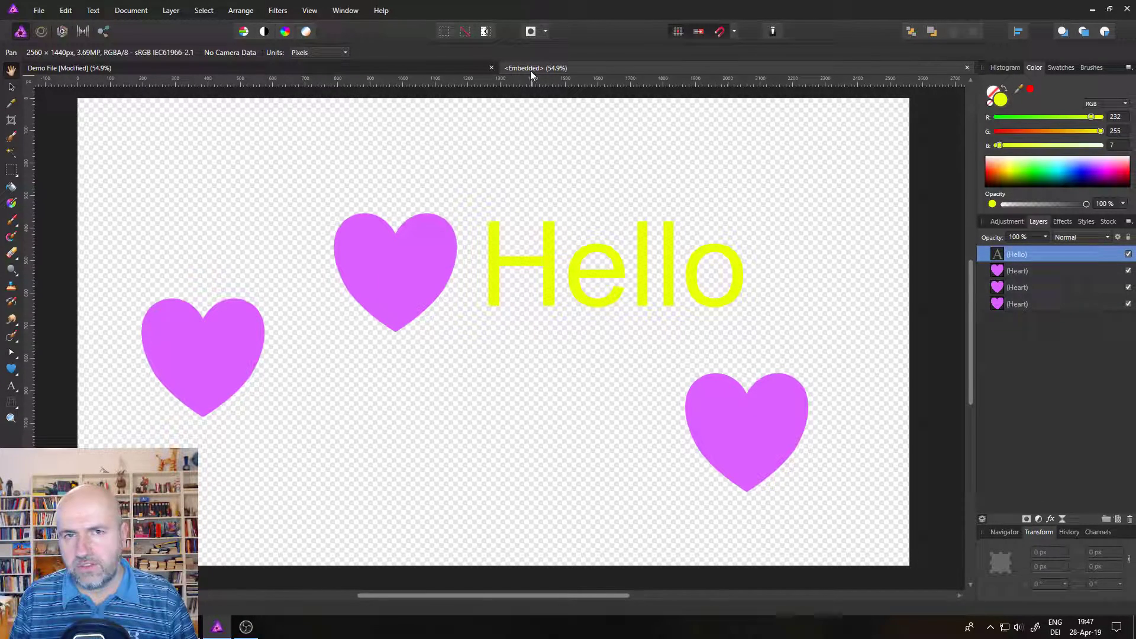
{"action": "key", "text": "v"}
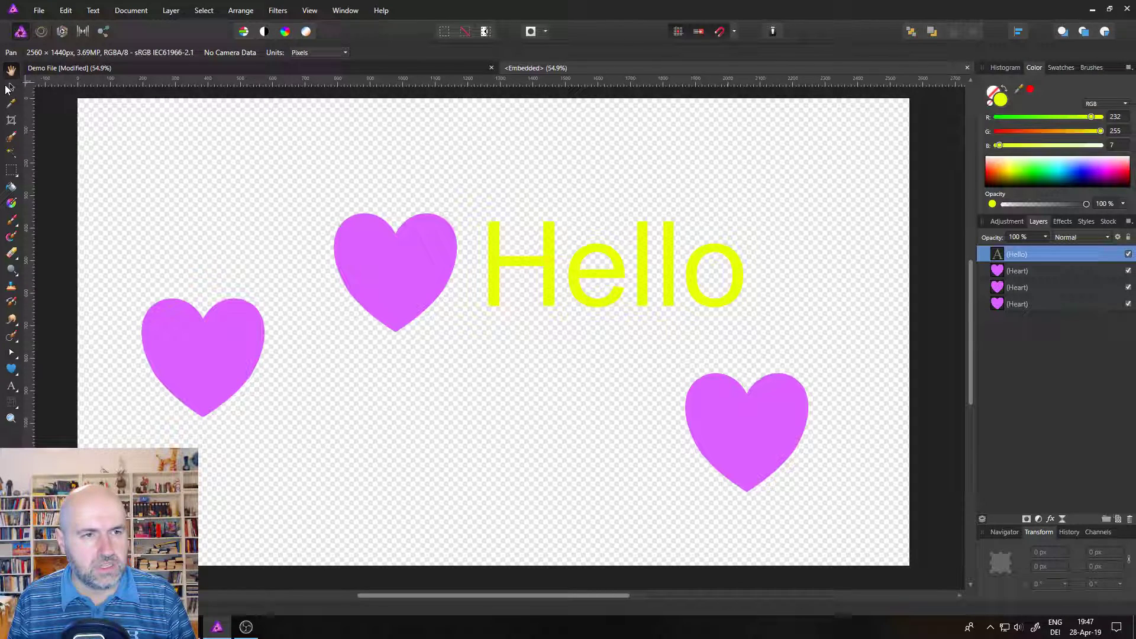
{"action": "left_click", "coordinate": [236, 355]}
{"action": "left_click_drag", "start_coordinate": [236, 356], "coordinate": [213, 183]}
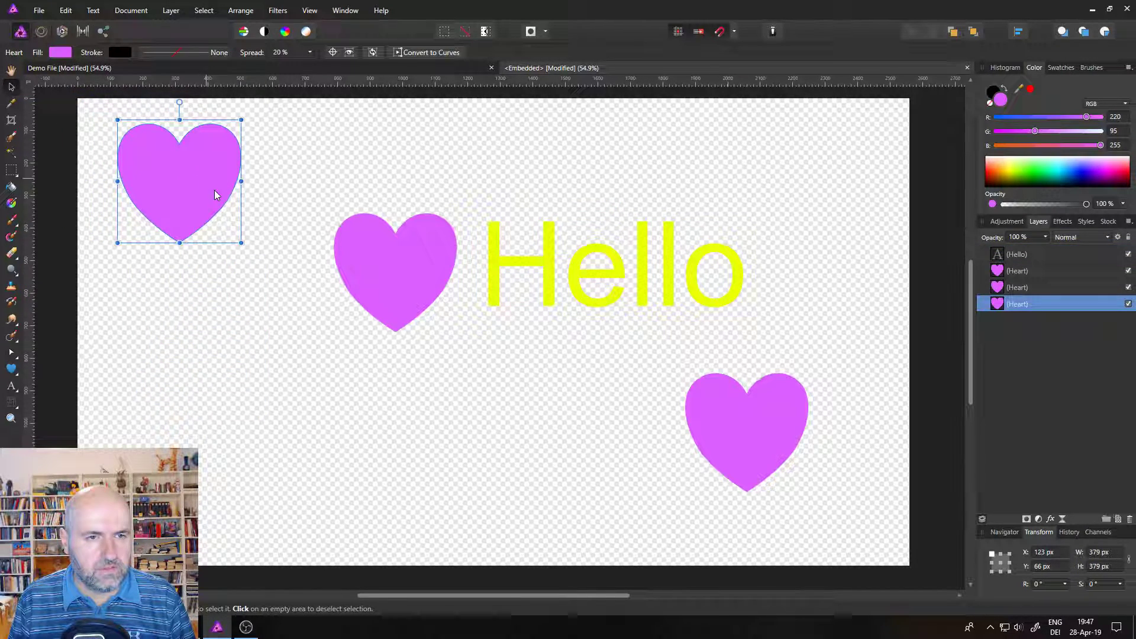
{"action": "left_click_drag", "start_coordinate": [379, 285], "coordinate": [181, 345]}
{"action": "left_click_drag", "start_coordinate": [715, 436], "coordinate": [173, 481]}
Rotate Hello upright, place a green Hello copy beside it, and return to Demo File
{"action": "left_click", "coordinate": [598, 266]}
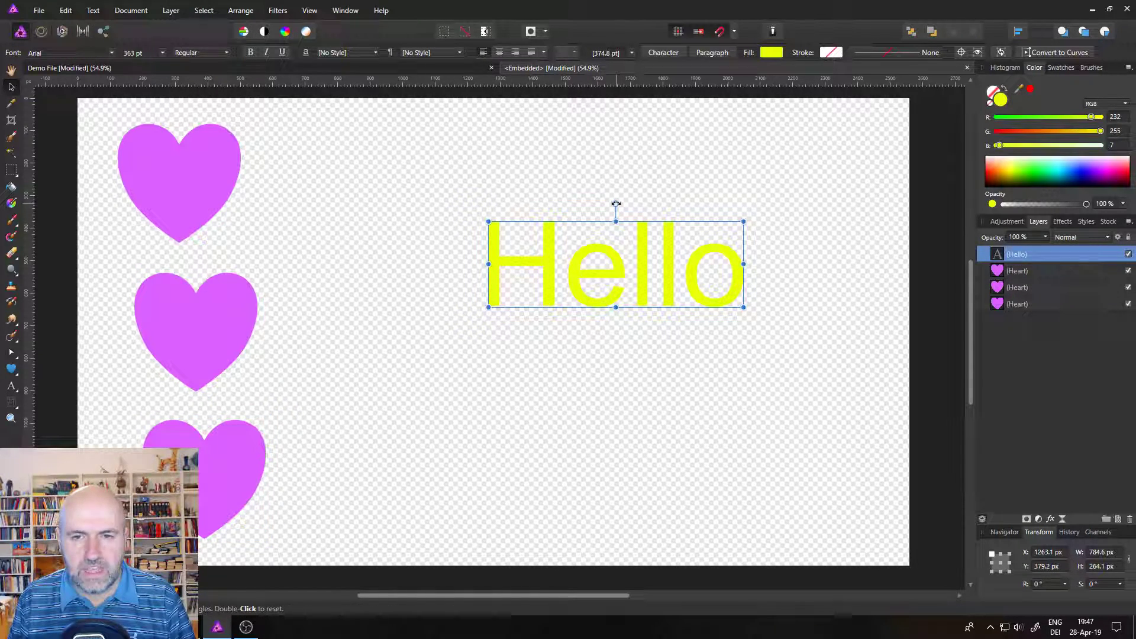
{"action": "left_click_drag", "start_coordinate": [615, 203], "coordinate": [639, 247]}
{"action": "left_click", "coordinate": [771, 53]}
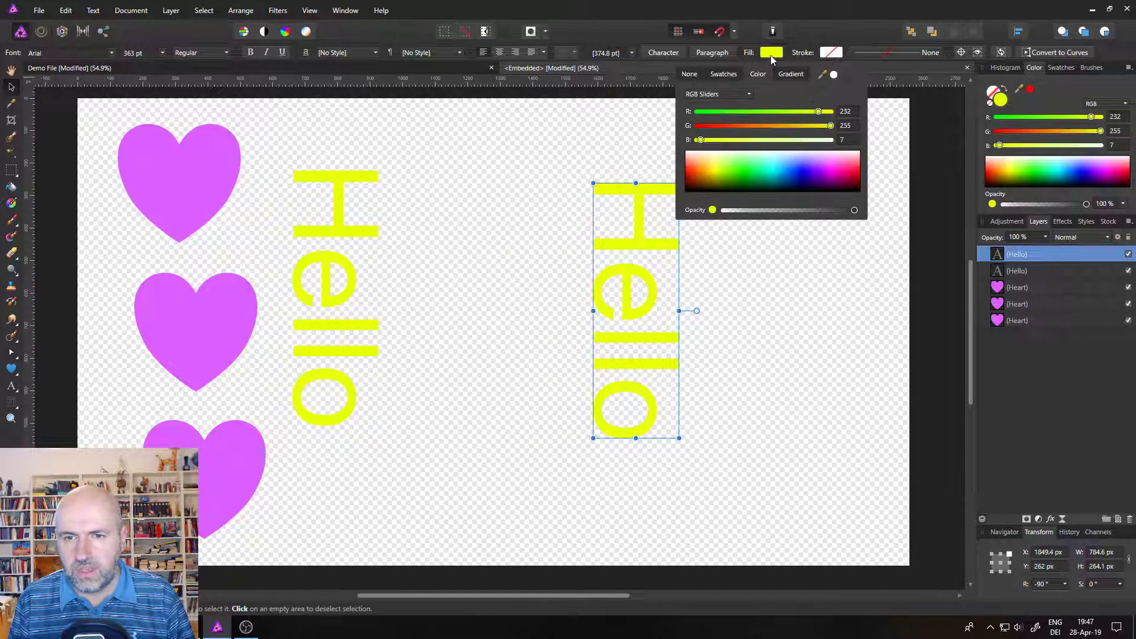
{"action": "left_click", "coordinate": [737, 168]}
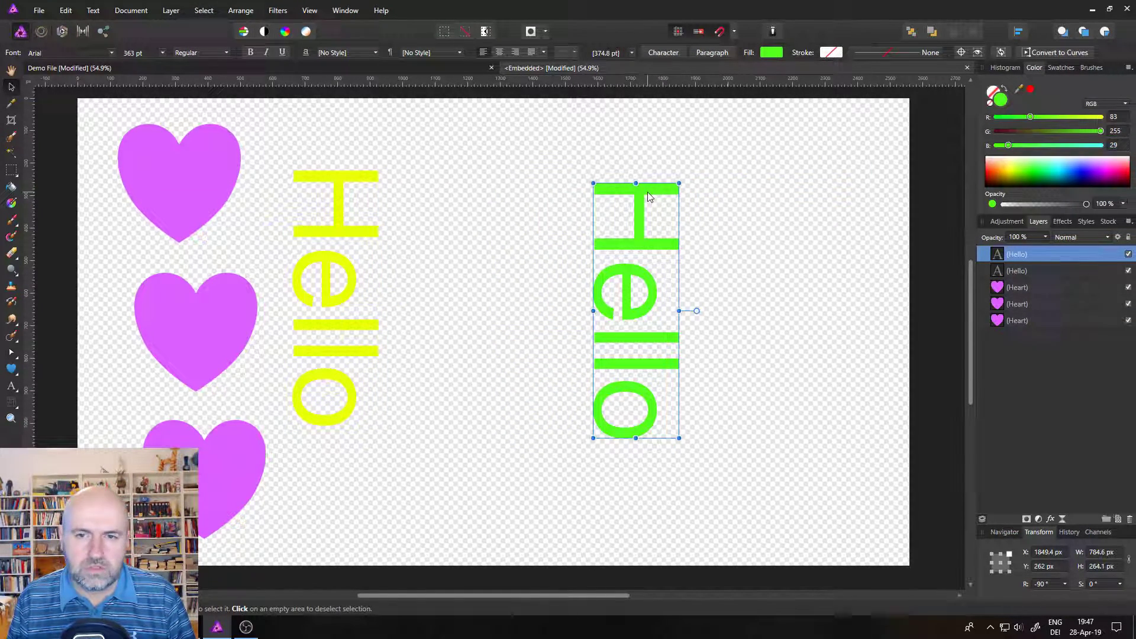
{"action": "left_click_drag", "start_coordinate": [649, 197], "coordinate": [484, 185]}
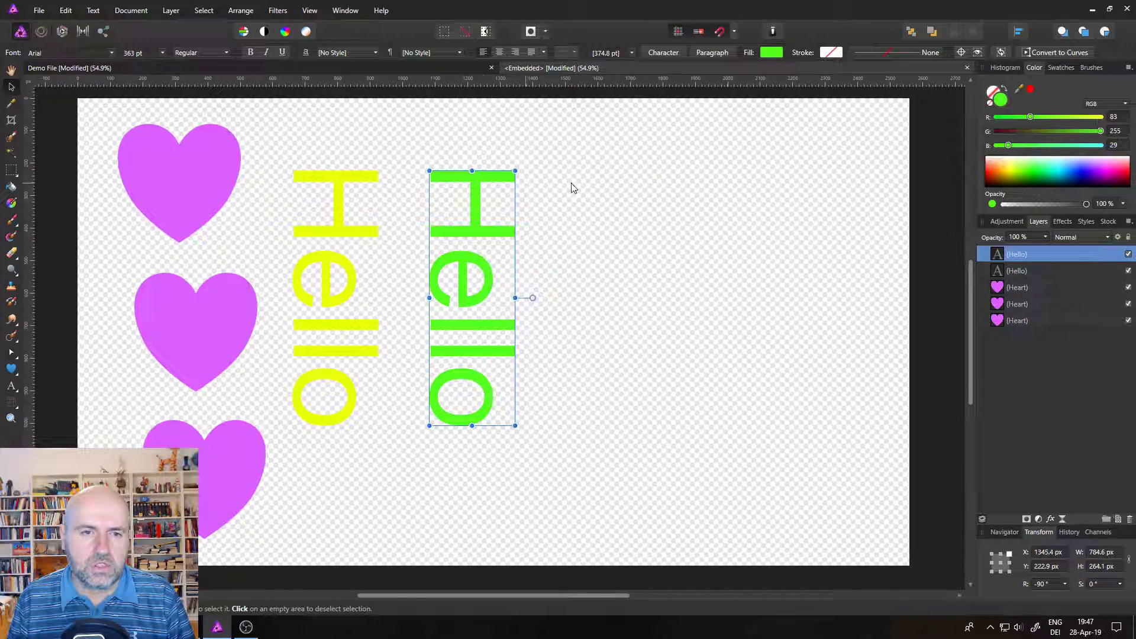
{"action": "left_click", "coordinate": [415, 67]}
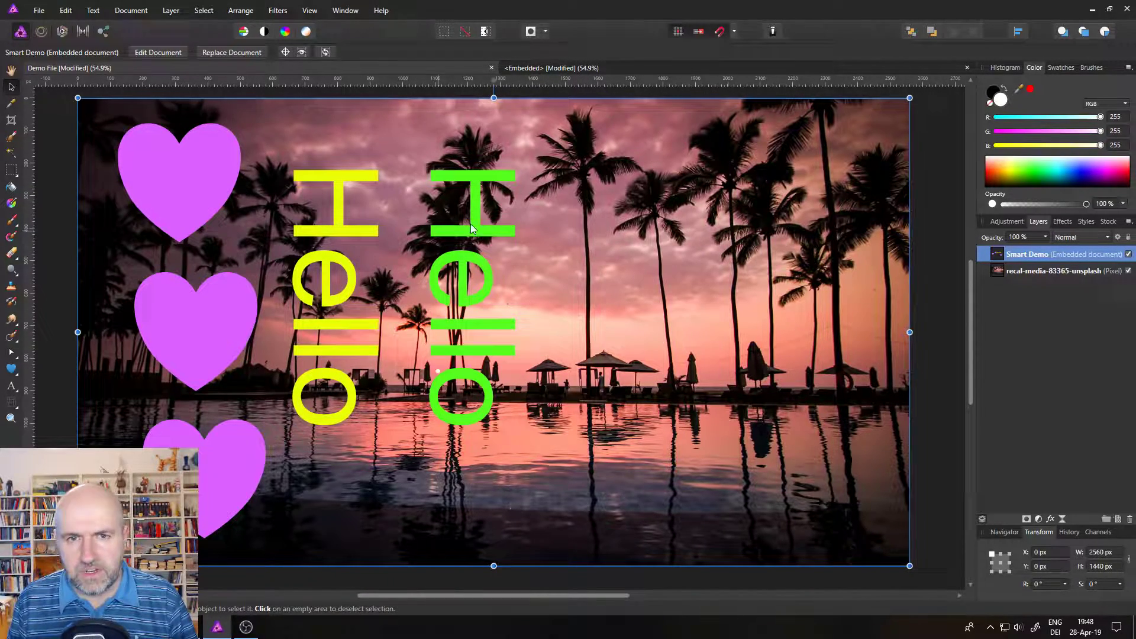
{"action": "left_click", "coordinate": [562, 69]}
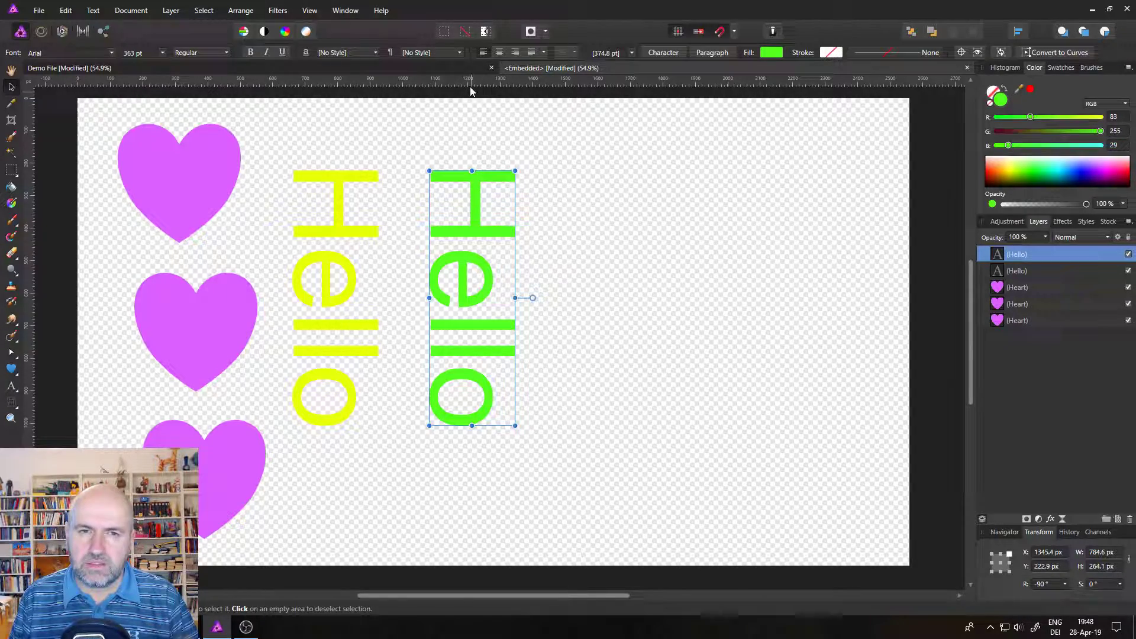
{"action": "left_click", "coordinate": [457, 69]}
{"action": "left_click", "coordinate": [535, 68]}
{"action": "left_click", "coordinate": [459, 69]}
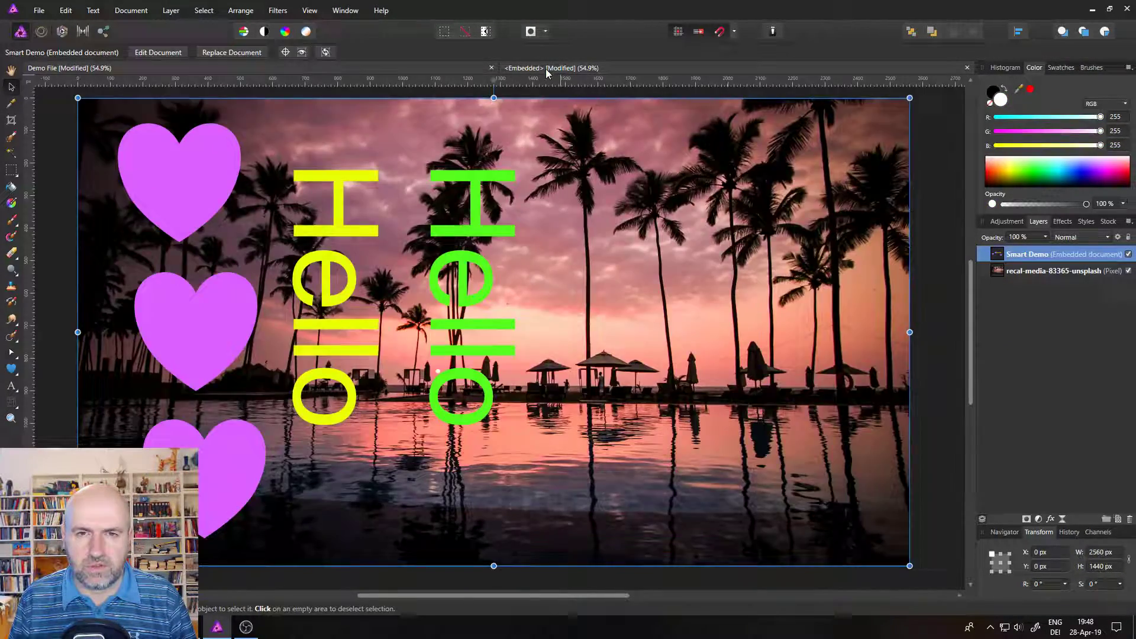
{"action": "left_click", "coordinate": [546, 69]}
{"action": "left_click", "coordinate": [449, 69]}
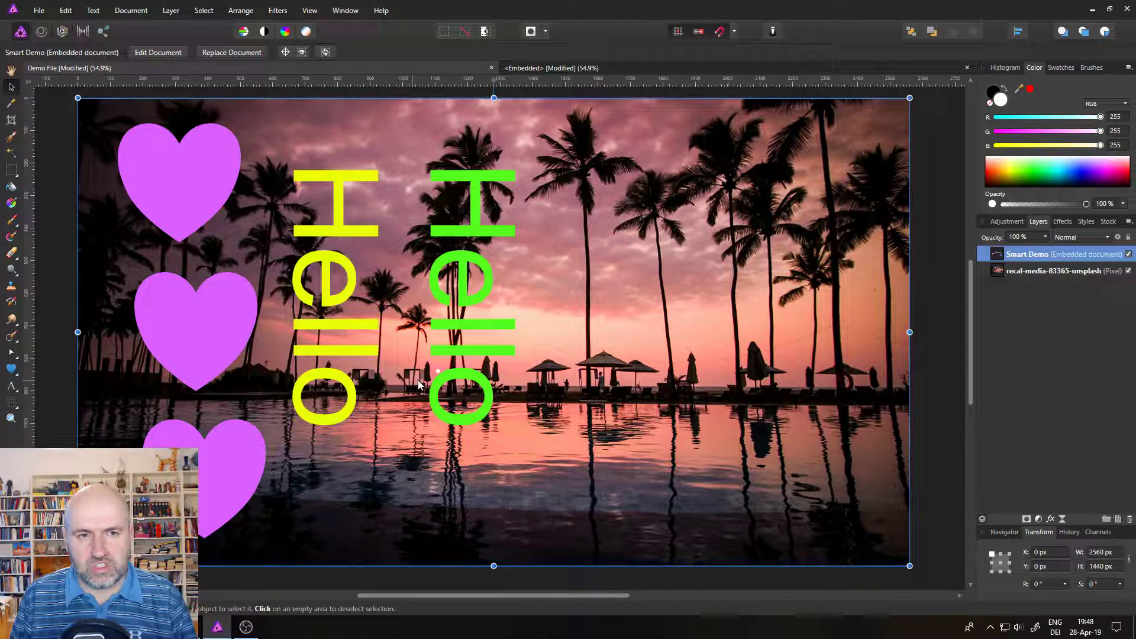
{"action": "left_click", "coordinate": [12, 405]}
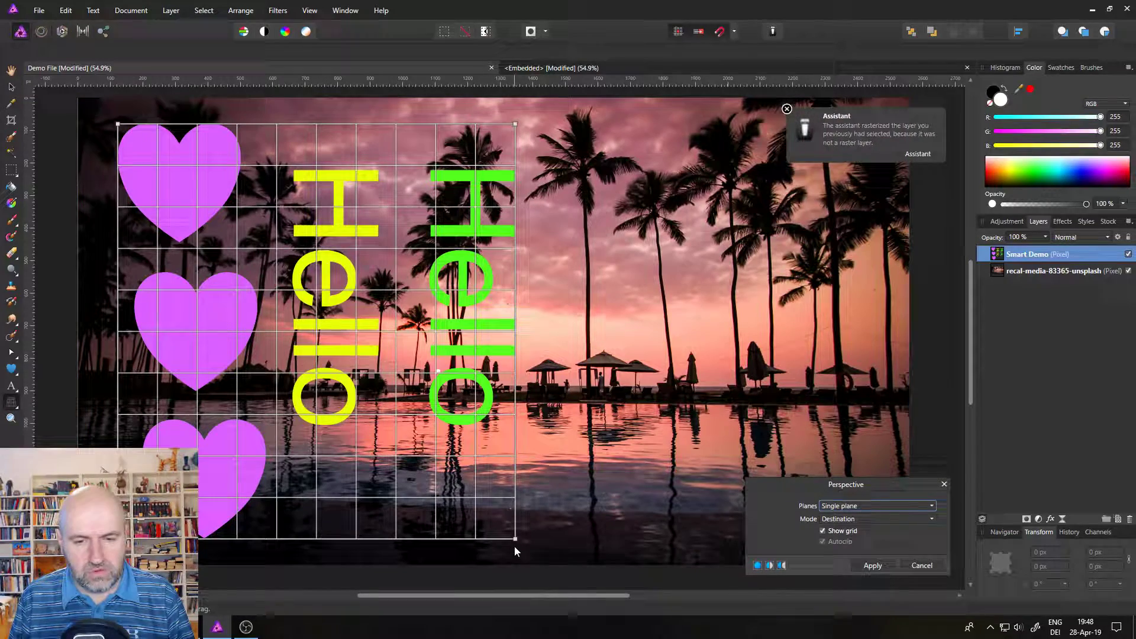
{"action": "left_click_drag", "start_coordinate": [516, 540], "coordinate": [481, 449]}
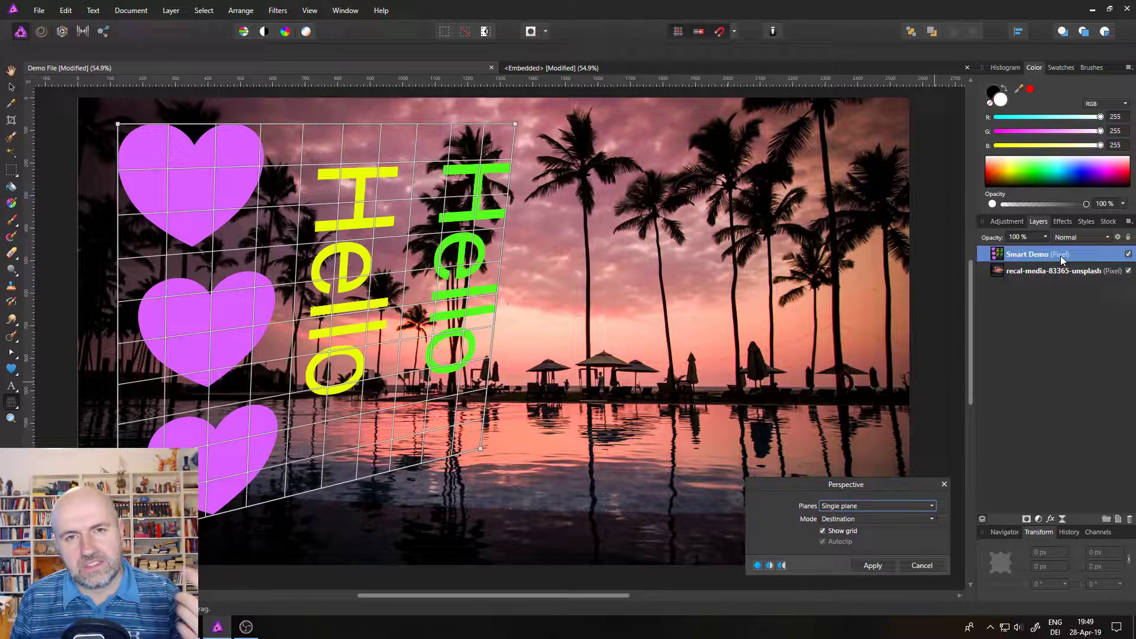
{"action": "left_click", "coordinate": [925, 566]}
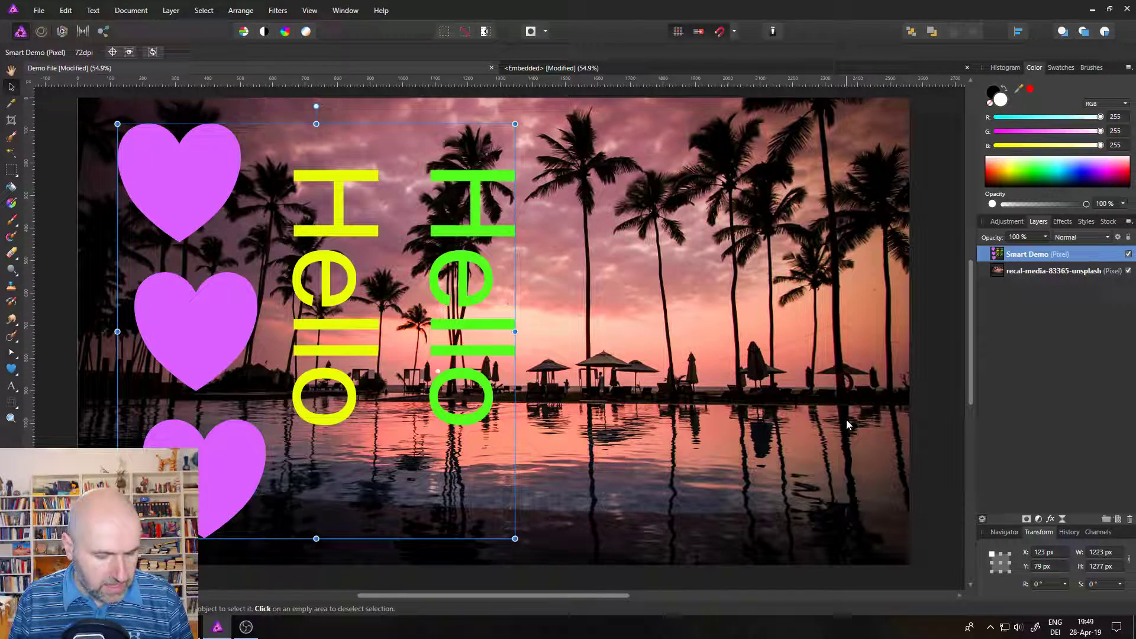
{"action": "left_click", "coordinate": [65, 10]}
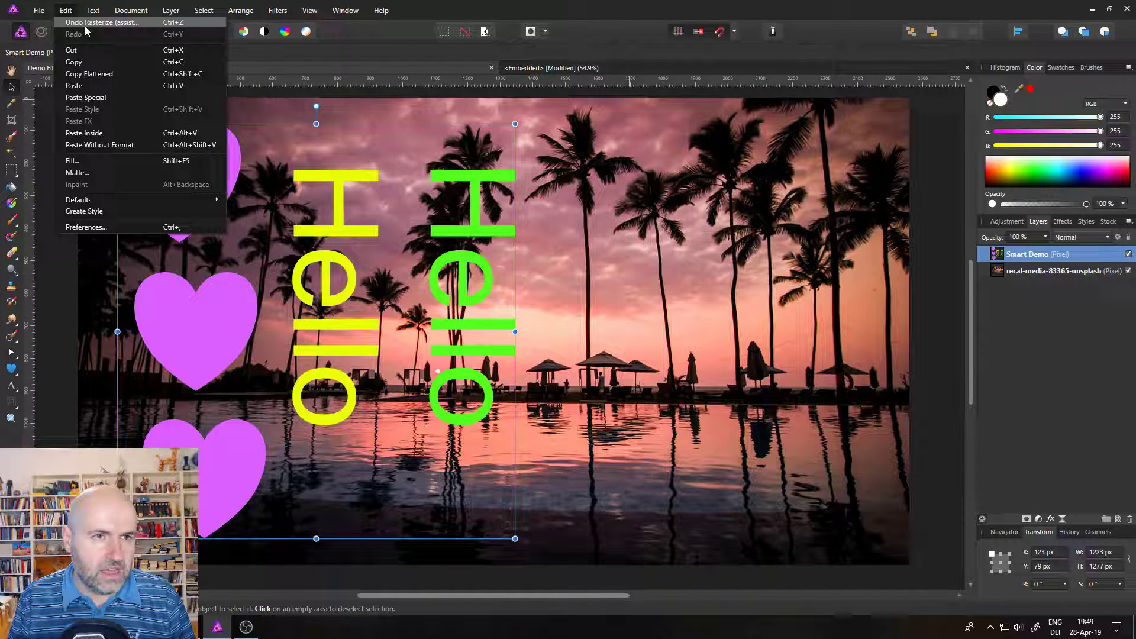
{"action": "left_click", "coordinate": [86, 24]}
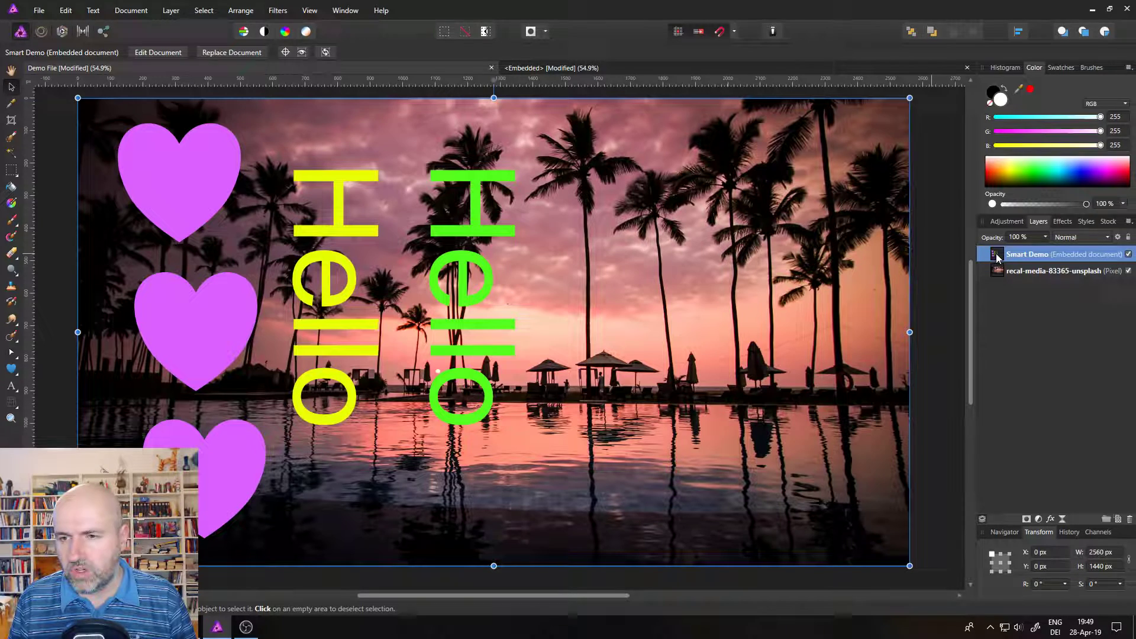
Delete the Smart Demo layer and draw a white circle over the photo's centre
{"action": "left_click", "coordinate": [1128, 519]}
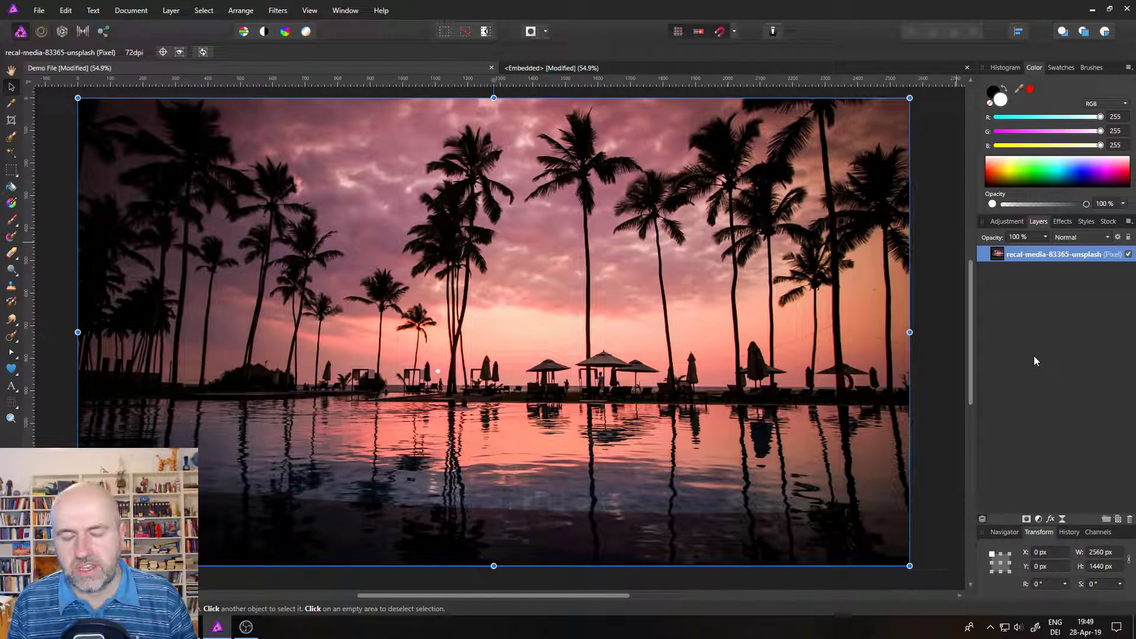
{"action": "left_click", "coordinate": [16, 372]}
{"action": "left_click", "coordinate": [63, 73]}
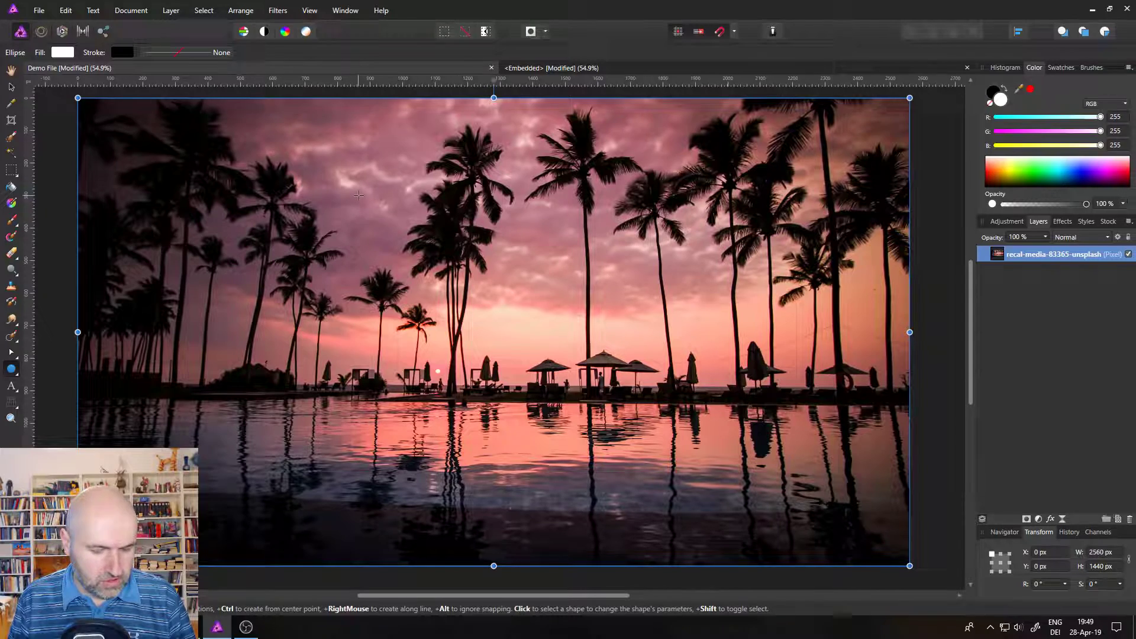
{"action": "left_click_drag", "start_coordinate": [359, 195], "coordinate": [631, 469]}
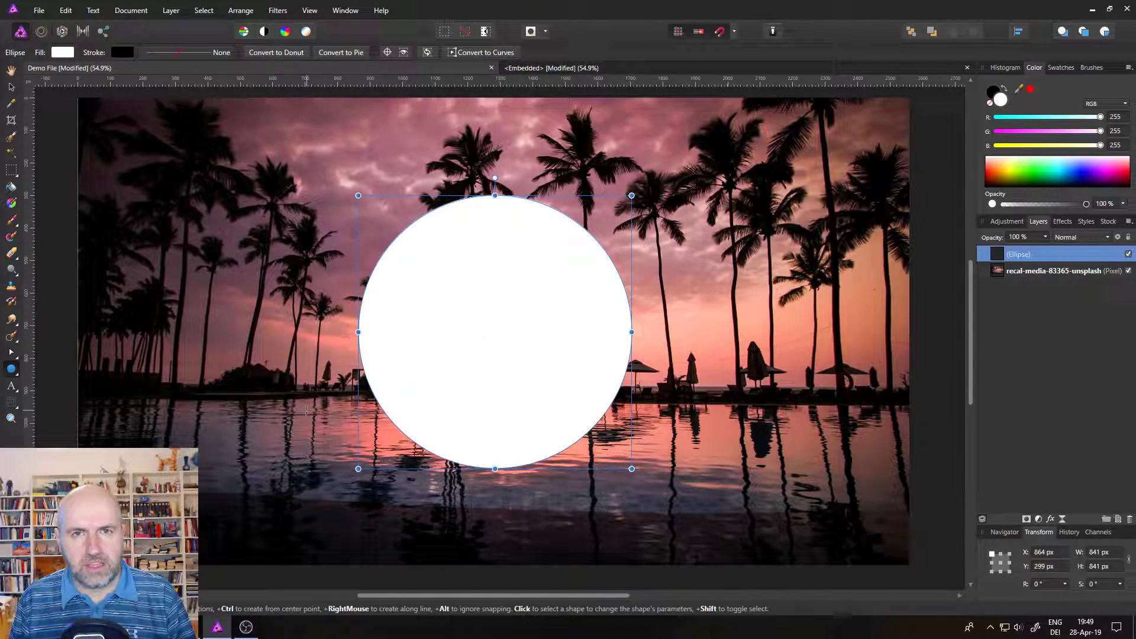
{"action": "key", "text": "z"}
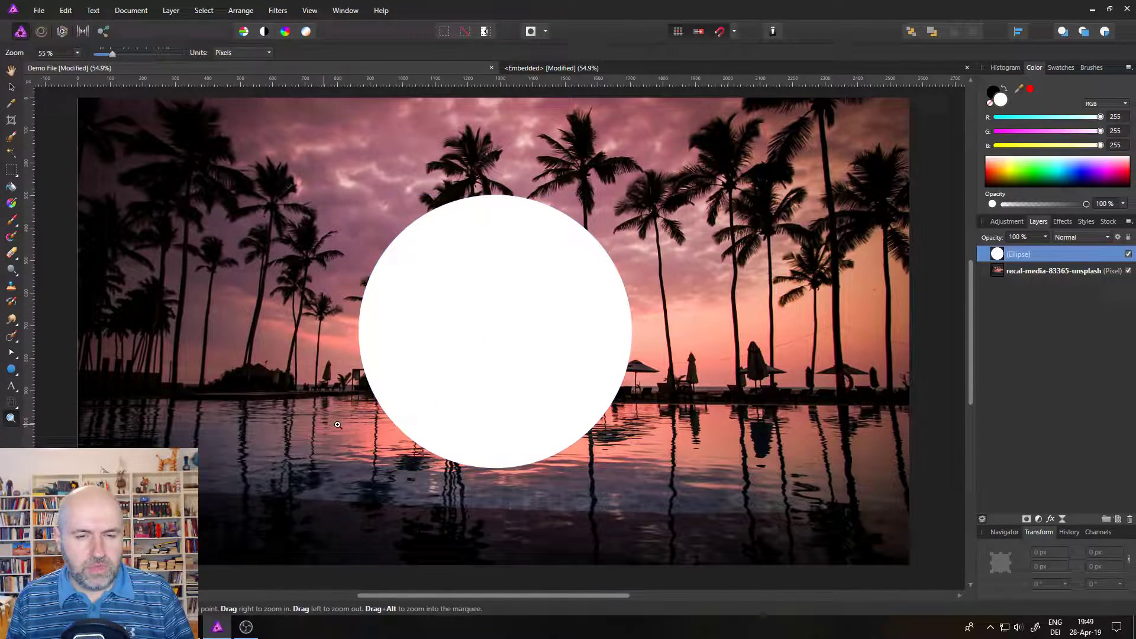
{"action": "left_click_drag", "start_coordinate": [388, 420], "coordinate": [417, 402]}
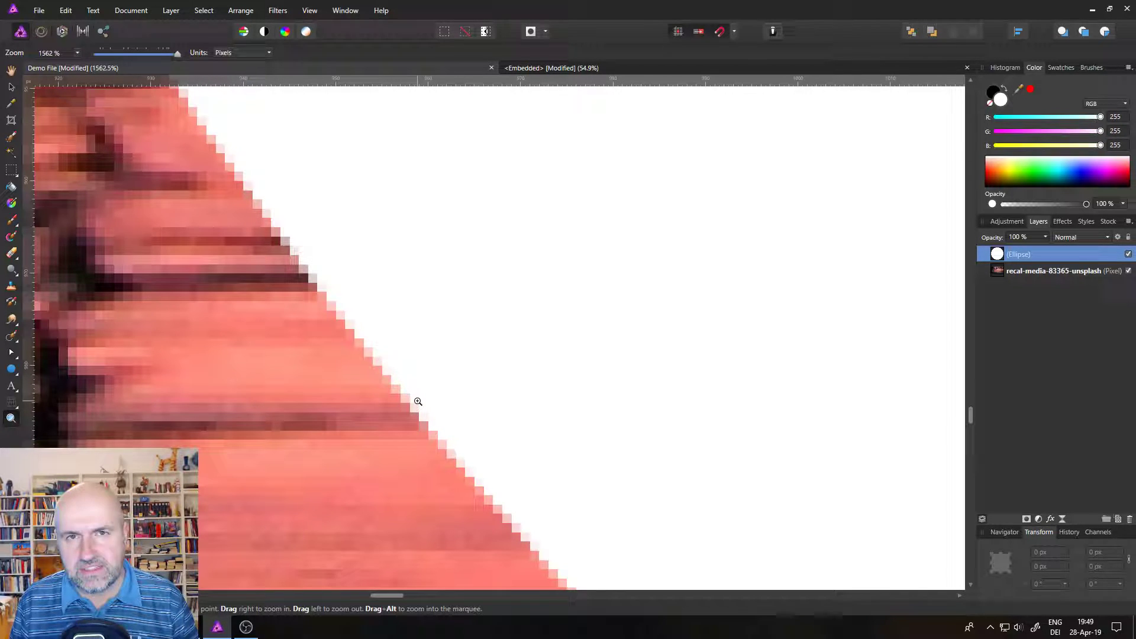
{"action": "key", "text": "ctrl+0"}
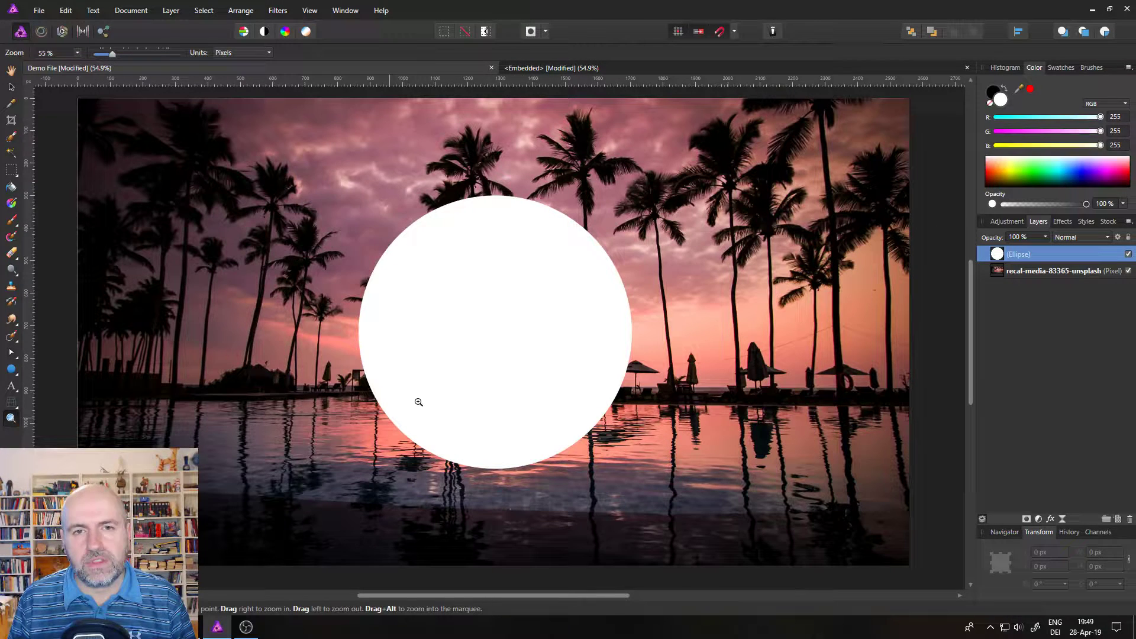
Export the photo with the white ellipse using the PDF (for export) preset
{"action": "left_click", "coordinate": [41, 13]}
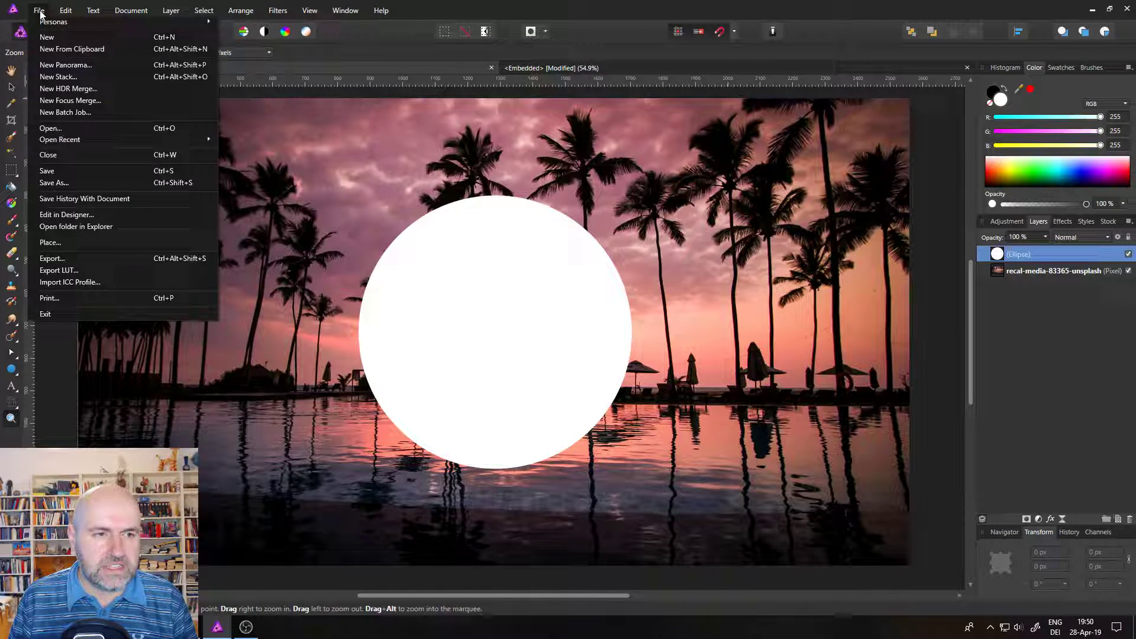
{"action": "left_click", "coordinate": [59, 262]}
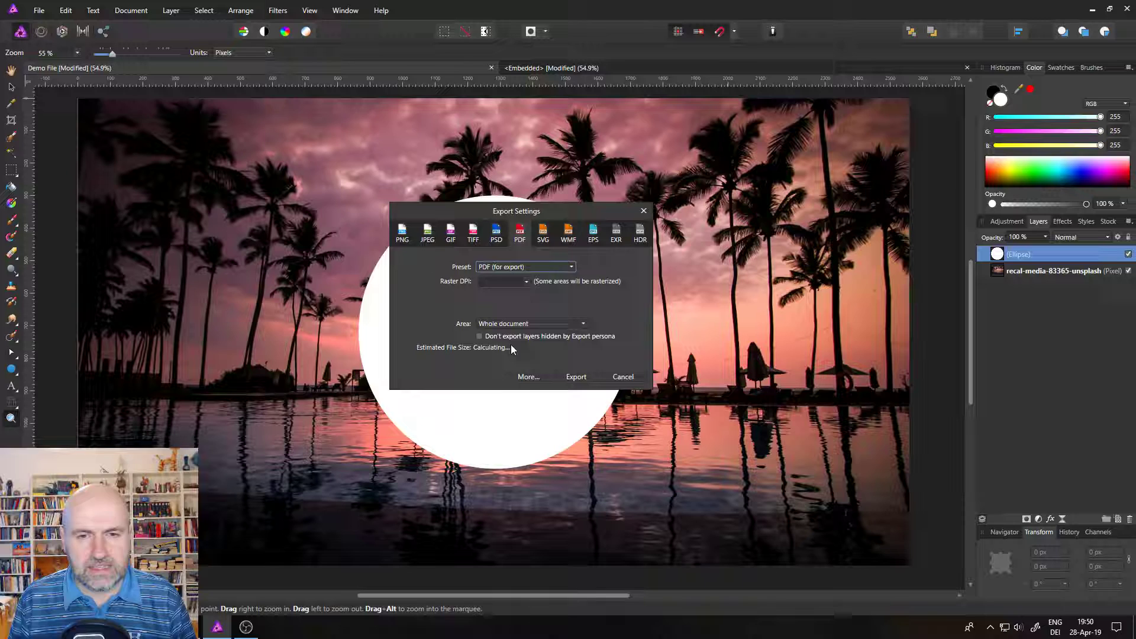
{"action": "left_click", "coordinate": [573, 375]}
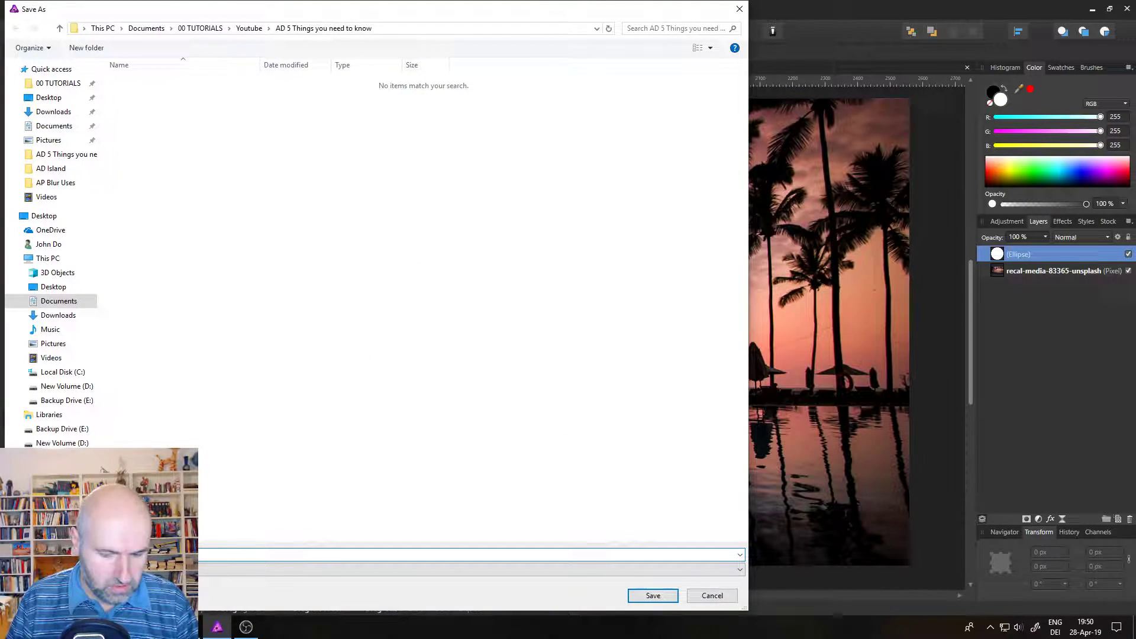
{"action": "key", "text": "Escape"}
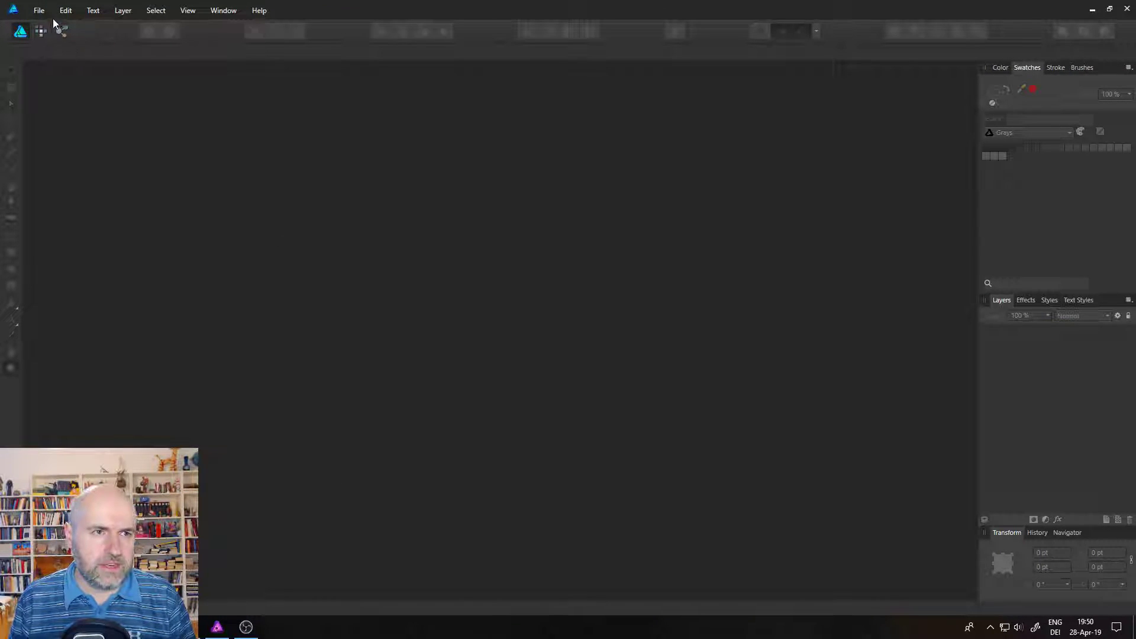
{"action": "left_click", "coordinate": [39, 10]}
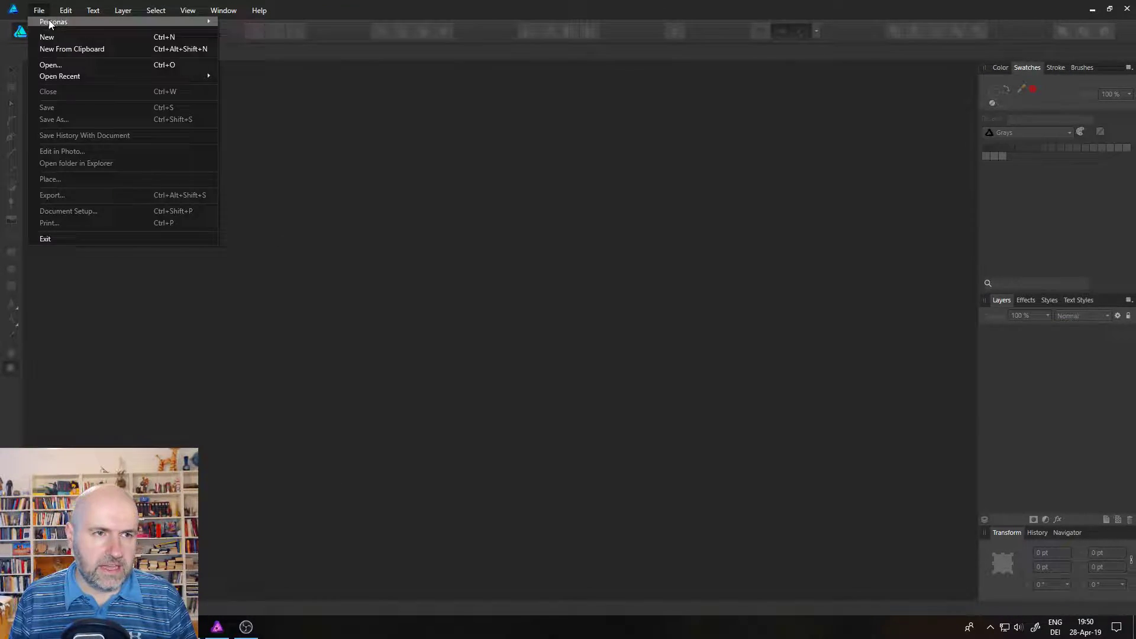
{"action": "left_click", "coordinate": [58, 64]}
{"action": "double_click", "coordinate": [312, 327]}
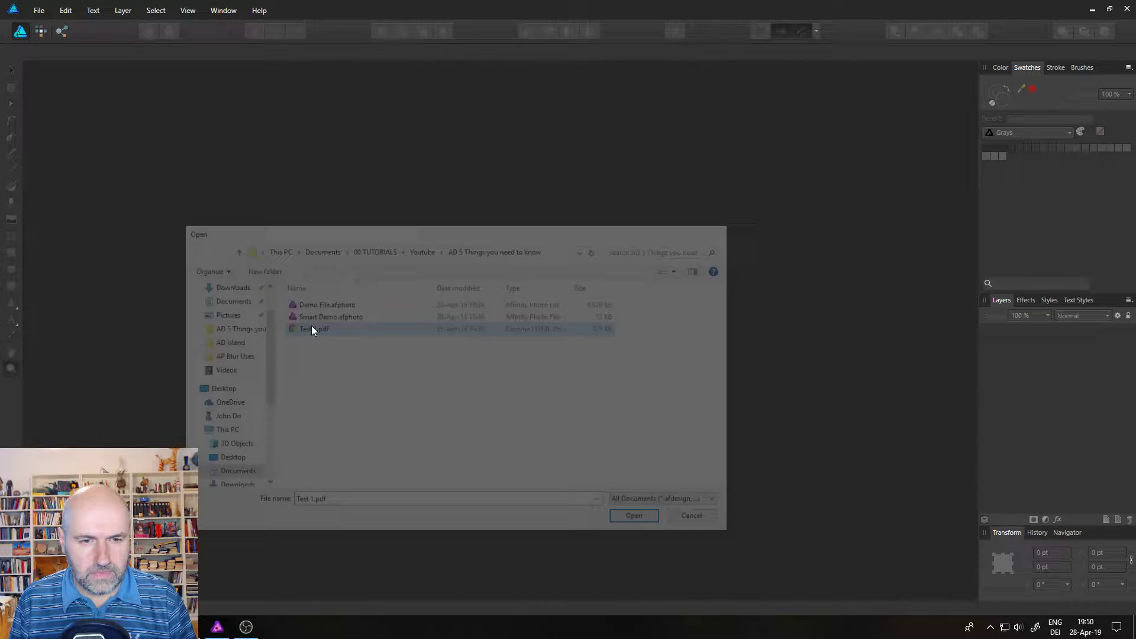
{"action": "left_click", "coordinate": [679, 436]}
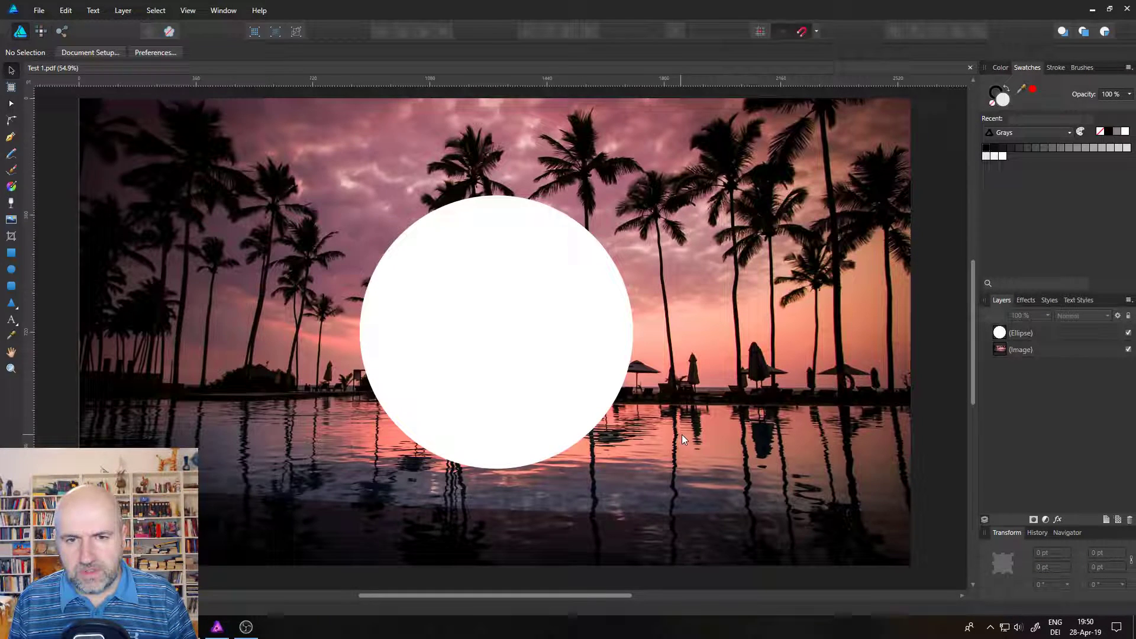
{"action": "left_click", "coordinate": [1011, 334]}
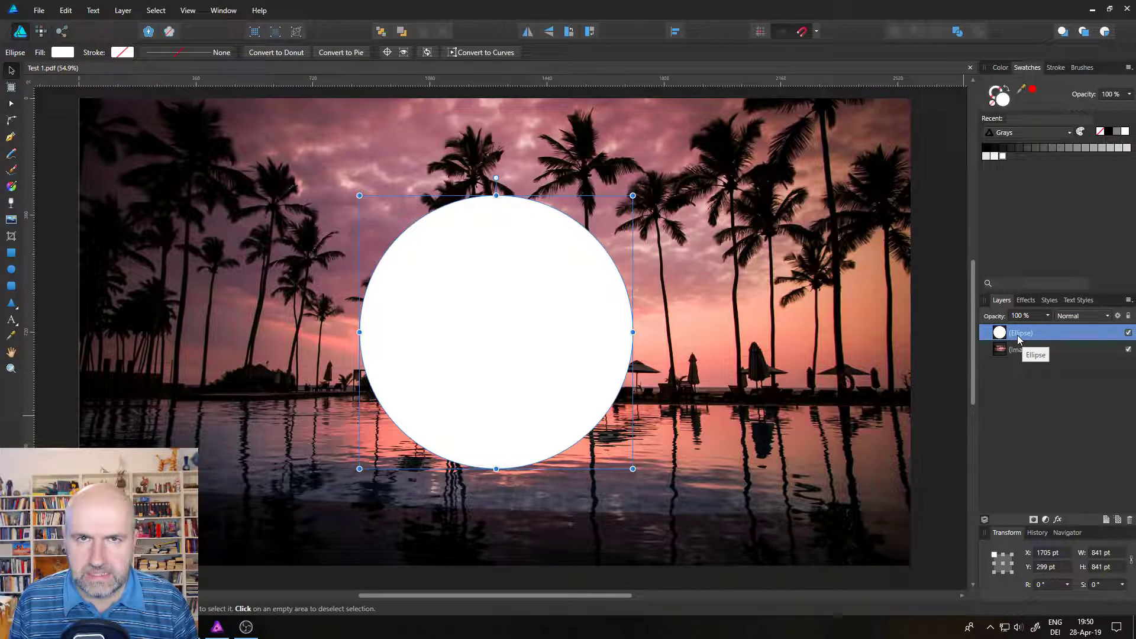
{"action": "left_click", "coordinate": [11, 368]}
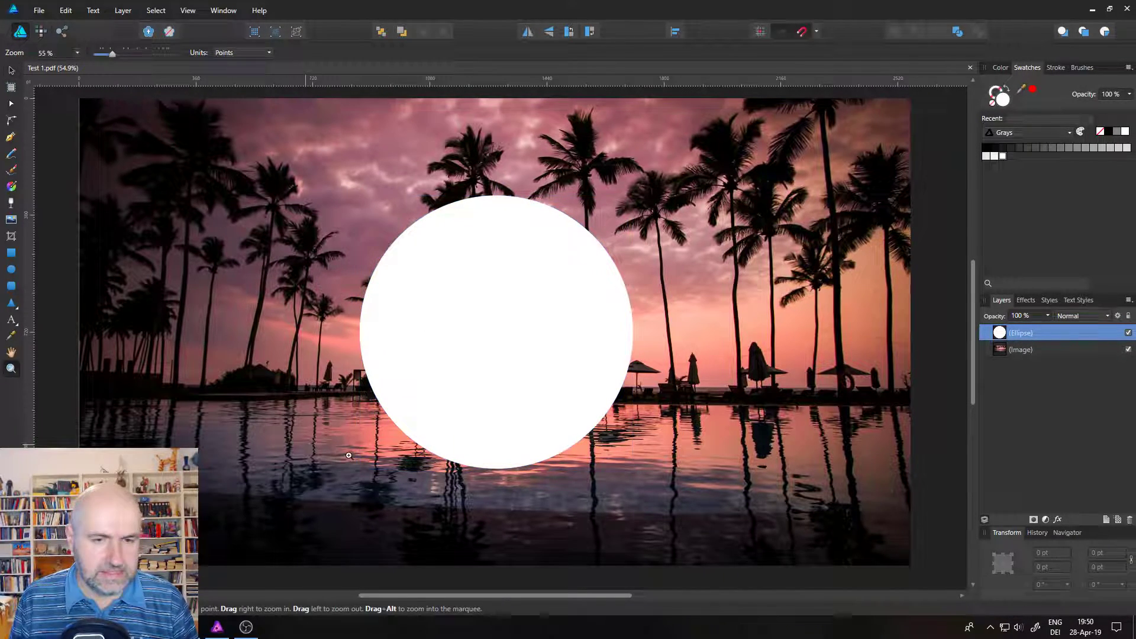
{"action": "scroll", "coordinate": [405, 432], "scroll_direction": "up", "scroll_amount": 10}
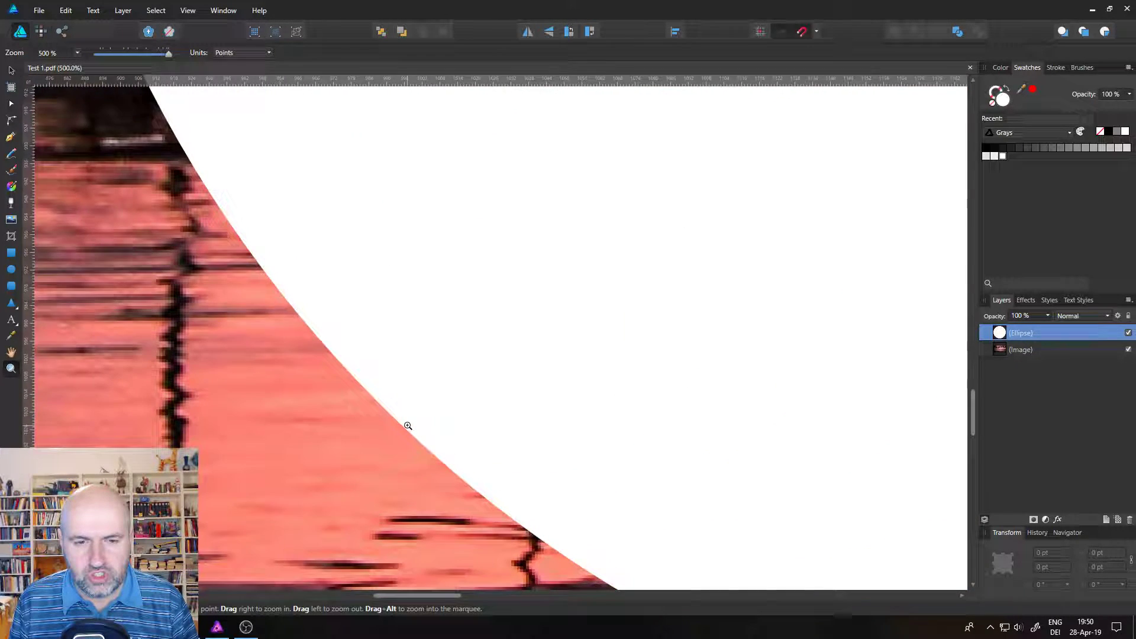
{"action": "scroll", "coordinate": [398, 428], "scroll_direction": "up", "scroll_amount": 6}
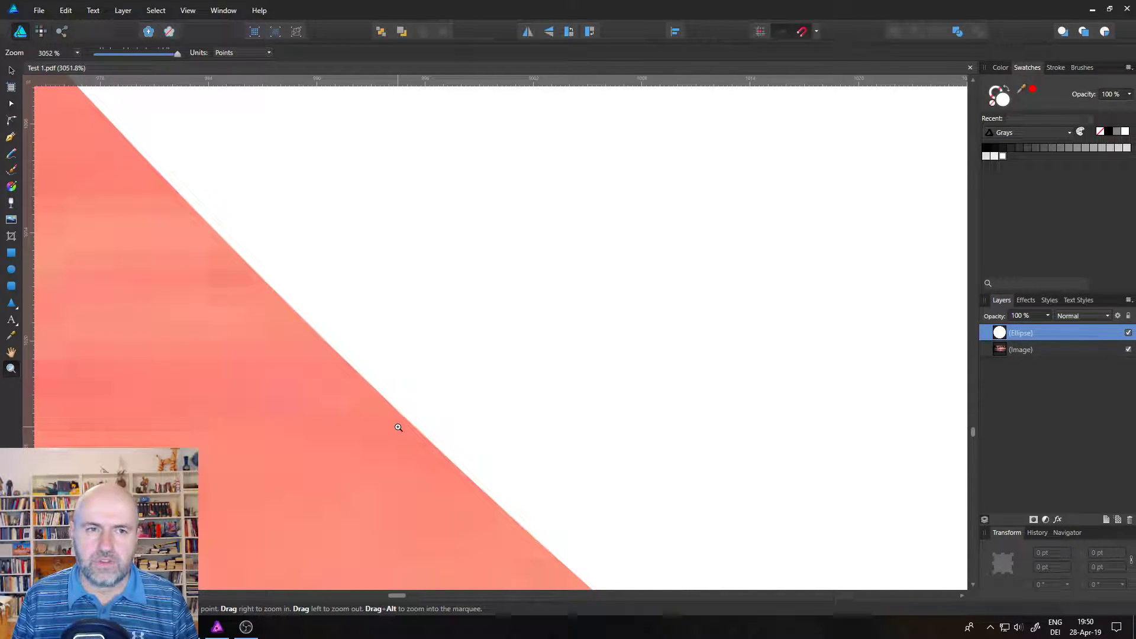
{"action": "key", "text": "ctrl+0"}
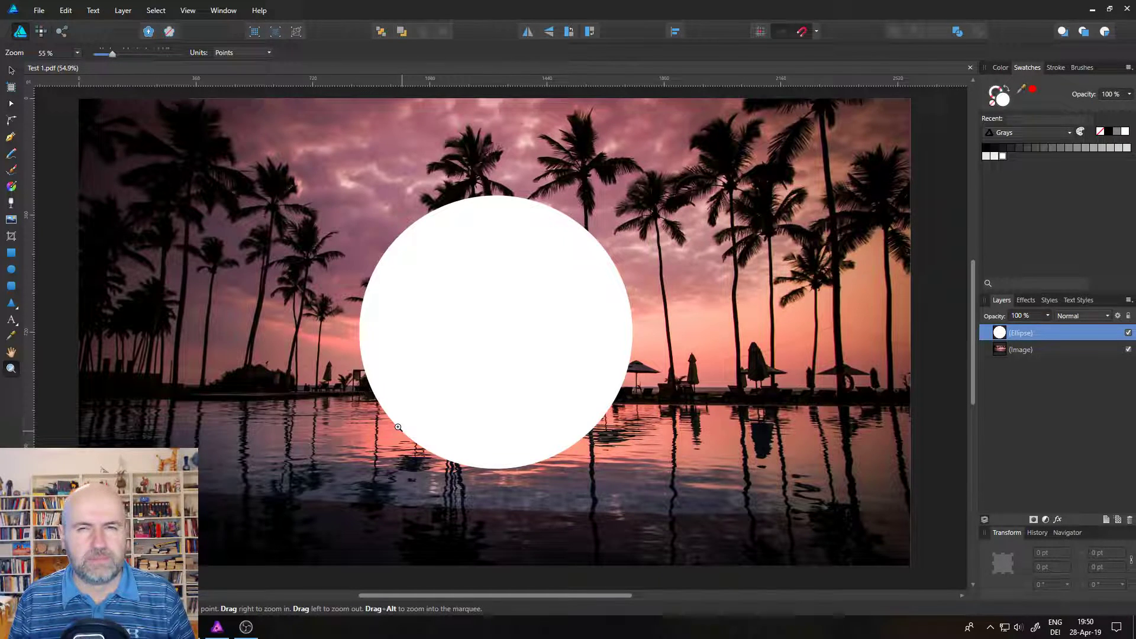
{"action": "left_click", "coordinate": [970, 69]}
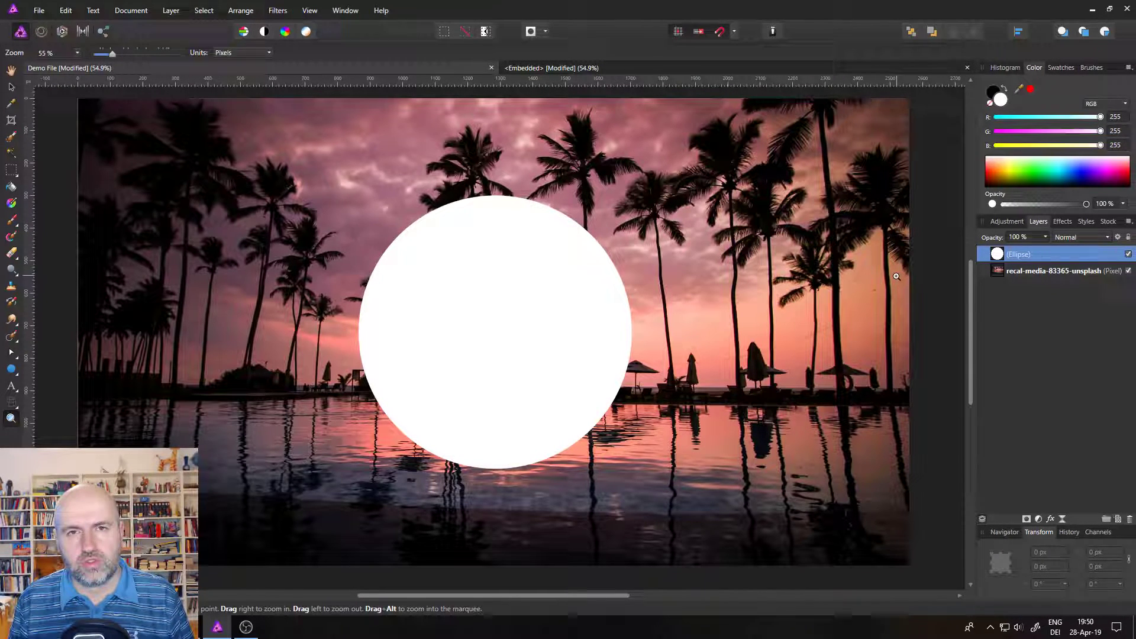
Mask the sunset photo with the Ellipse layer using Mask to Below, redoing it once
{"action": "right_click", "coordinate": [998, 258]}
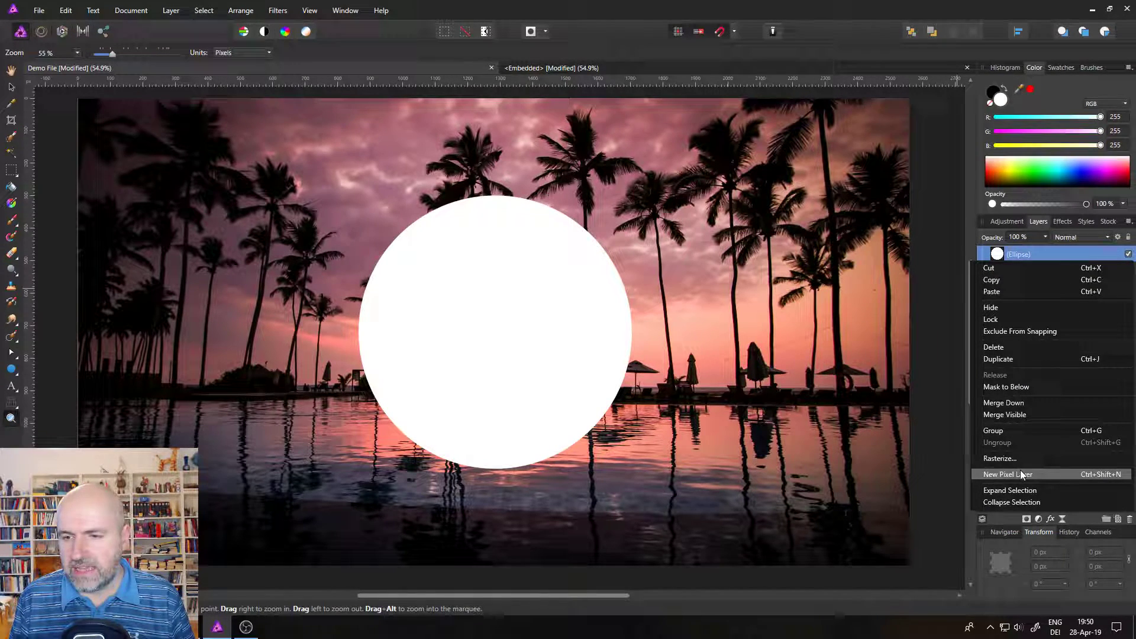
{"action": "left_click", "coordinate": [1022, 386]}
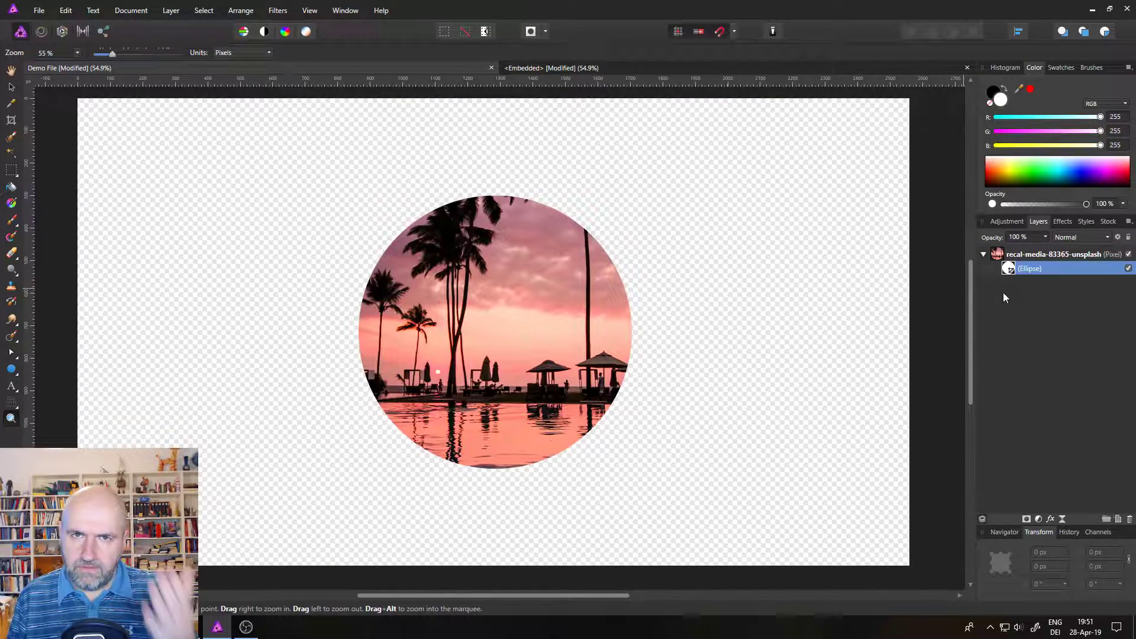
{"action": "left_click_drag", "start_coordinate": [1005, 276], "coordinate": [1014, 257]}
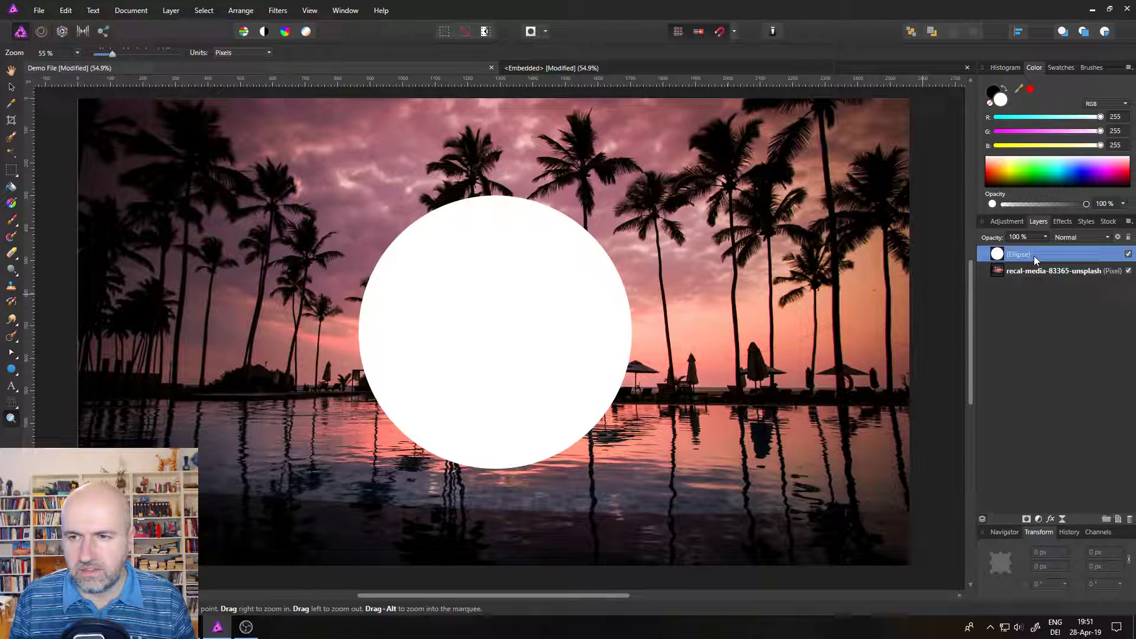
{"action": "right_click", "coordinate": [1001, 262]}
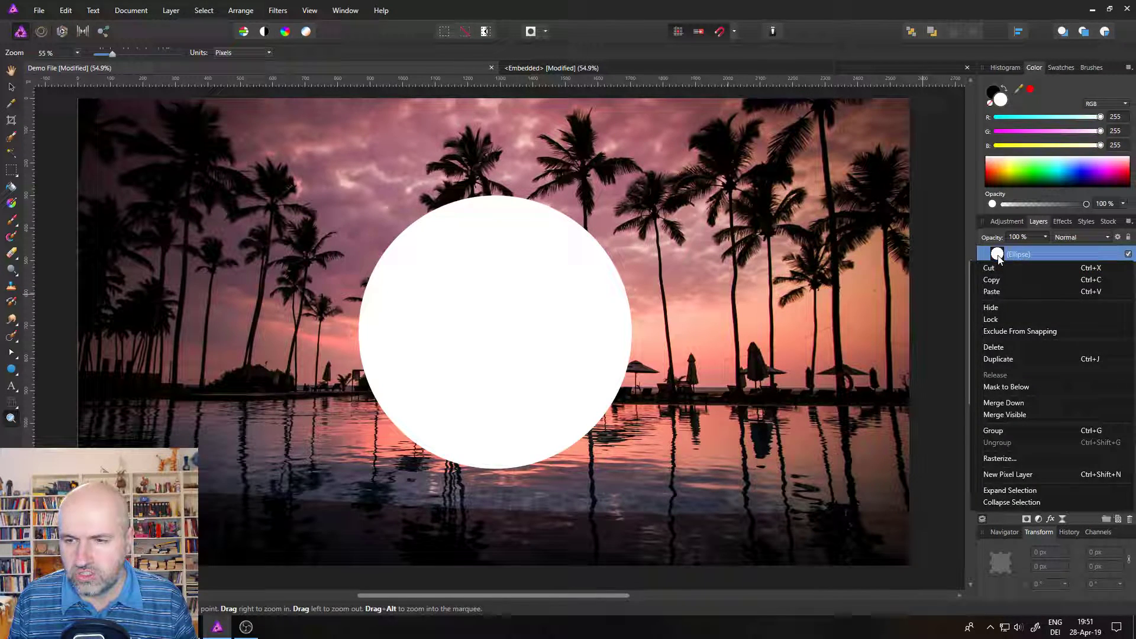
{"action": "left_click", "coordinate": [1009, 388]}
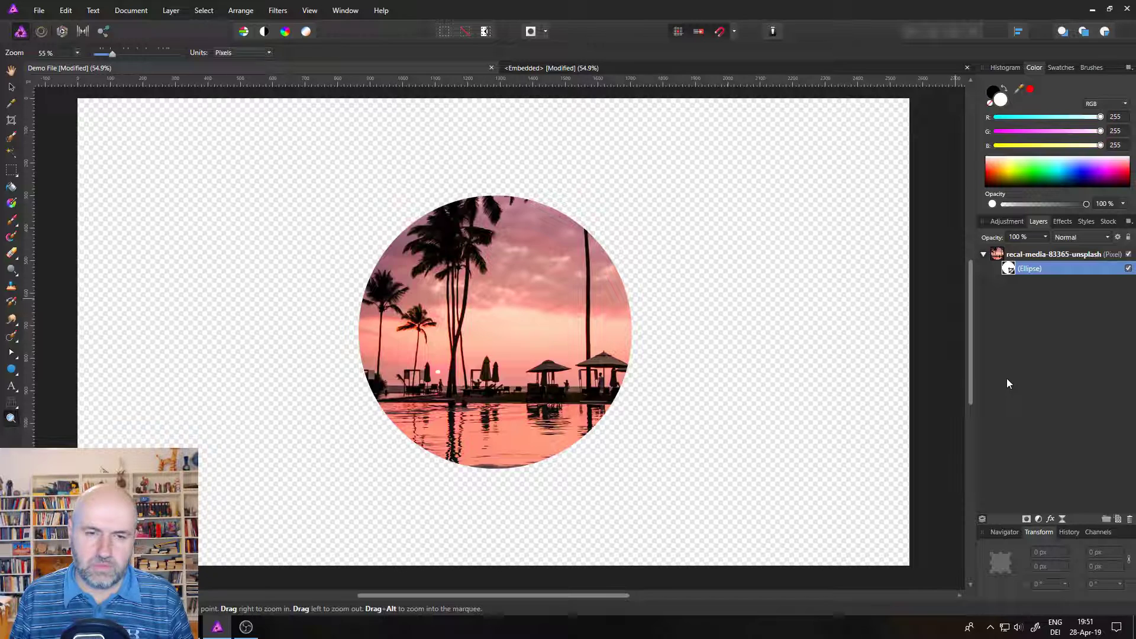
Export the circular masked result as a second PDF with the PDF preset
{"action": "left_click", "coordinate": [40, 10]}
{"action": "left_click", "coordinate": [81, 260]}
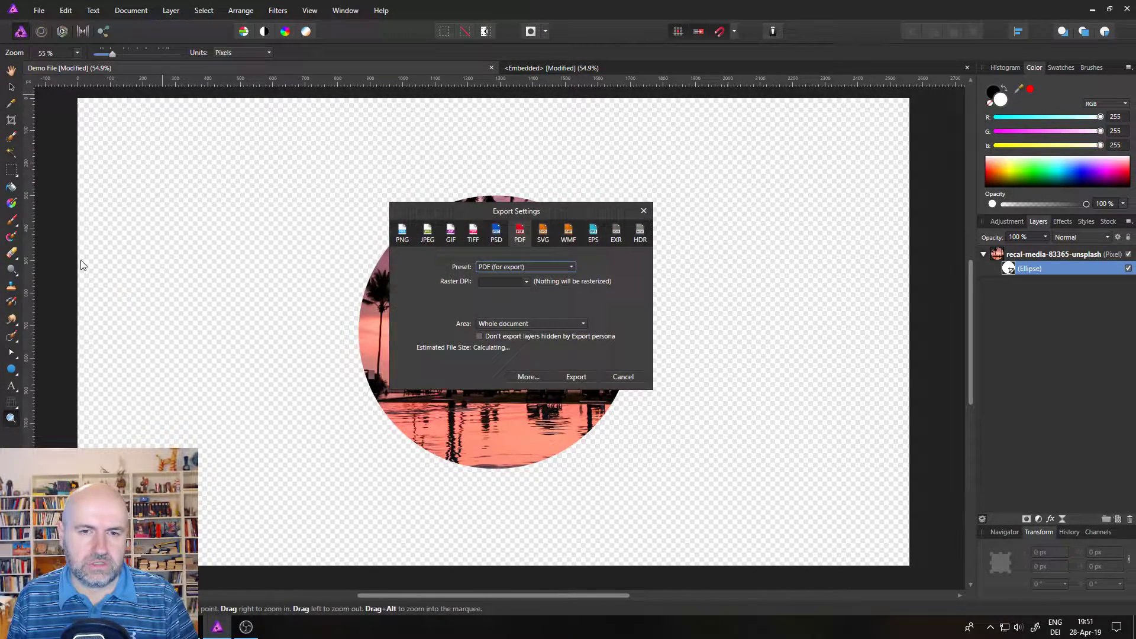
{"action": "left_click", "coordinate": [582, 378]}
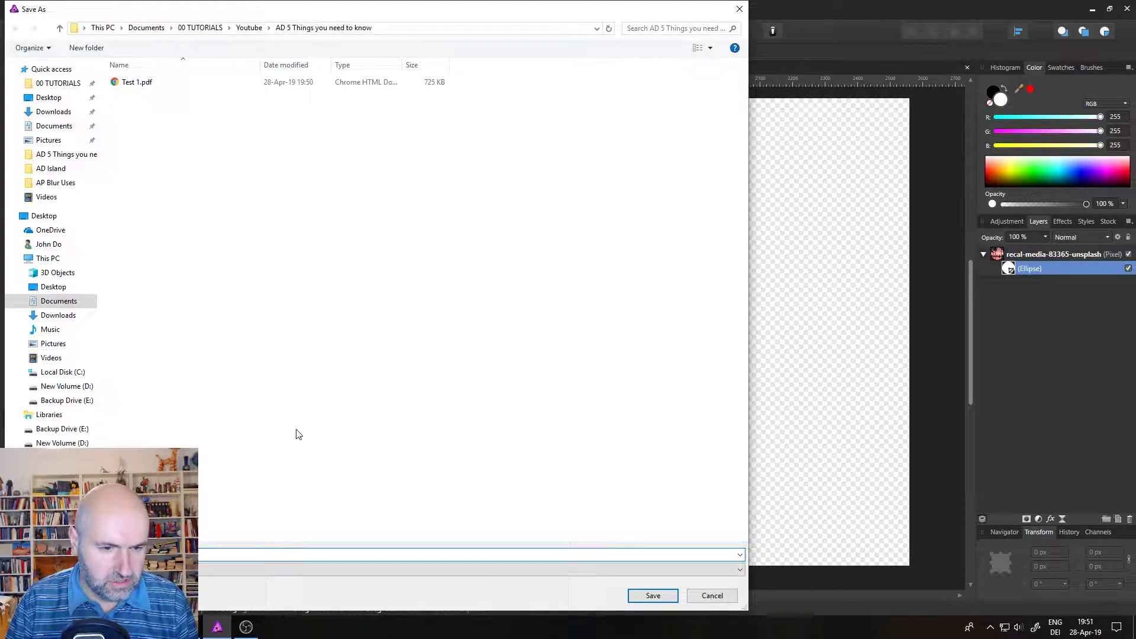
{"action": "key", "text": "Return"}
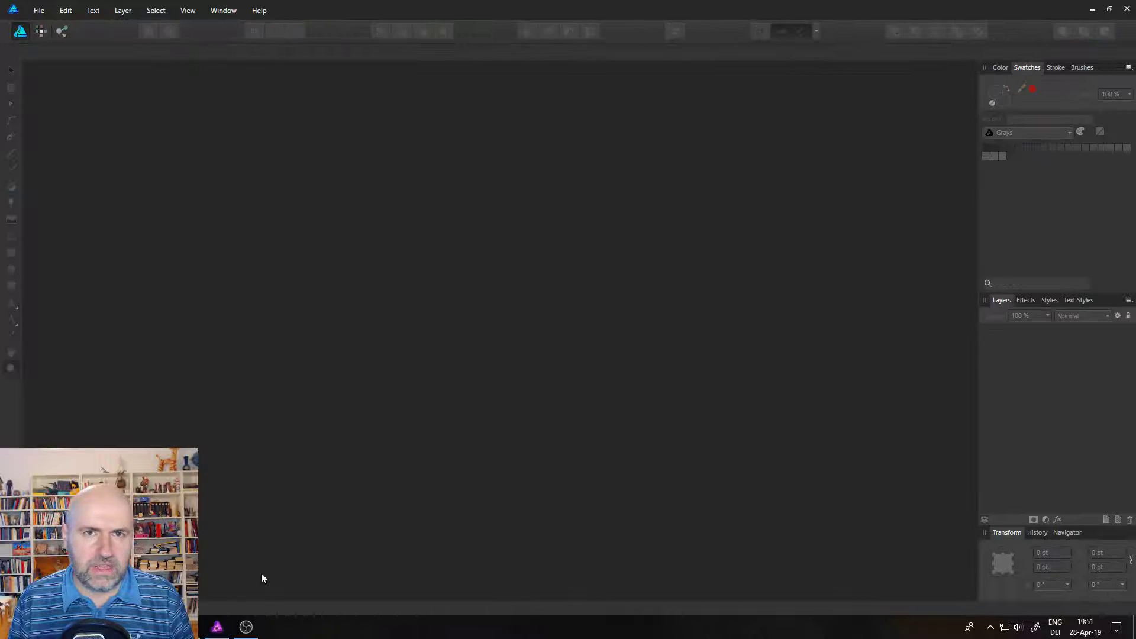
Open the exported Test 2.pdf in Affinity Designer, accepting the import options
{"action": "left_click", "coordinate": [39, 10]}
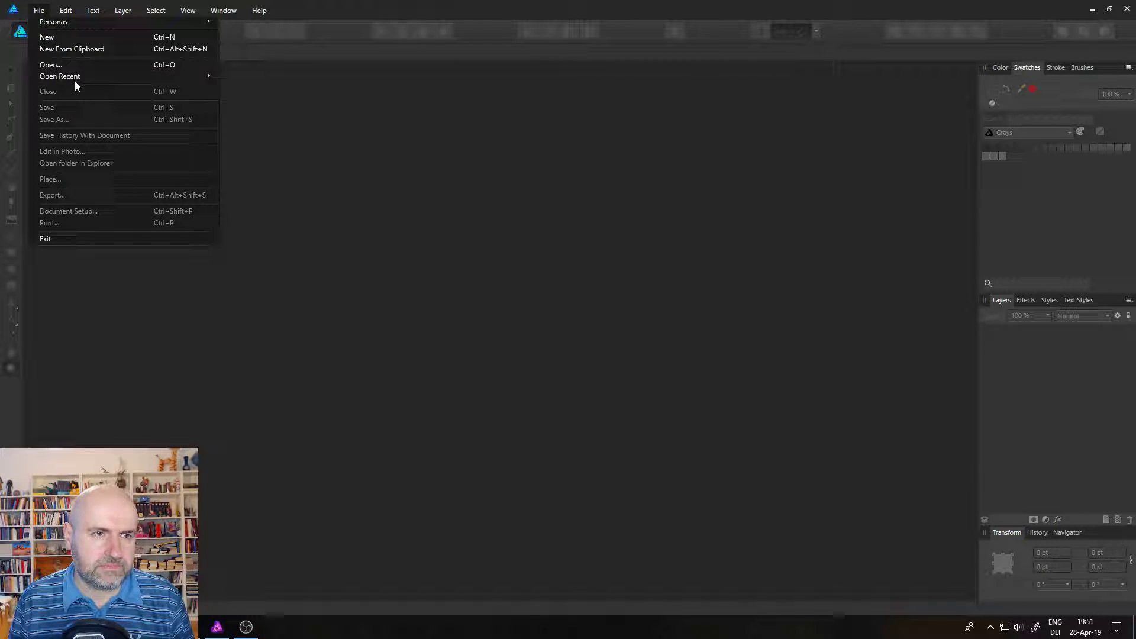
{"action": "left_click", "coordinate": [74, 65]}
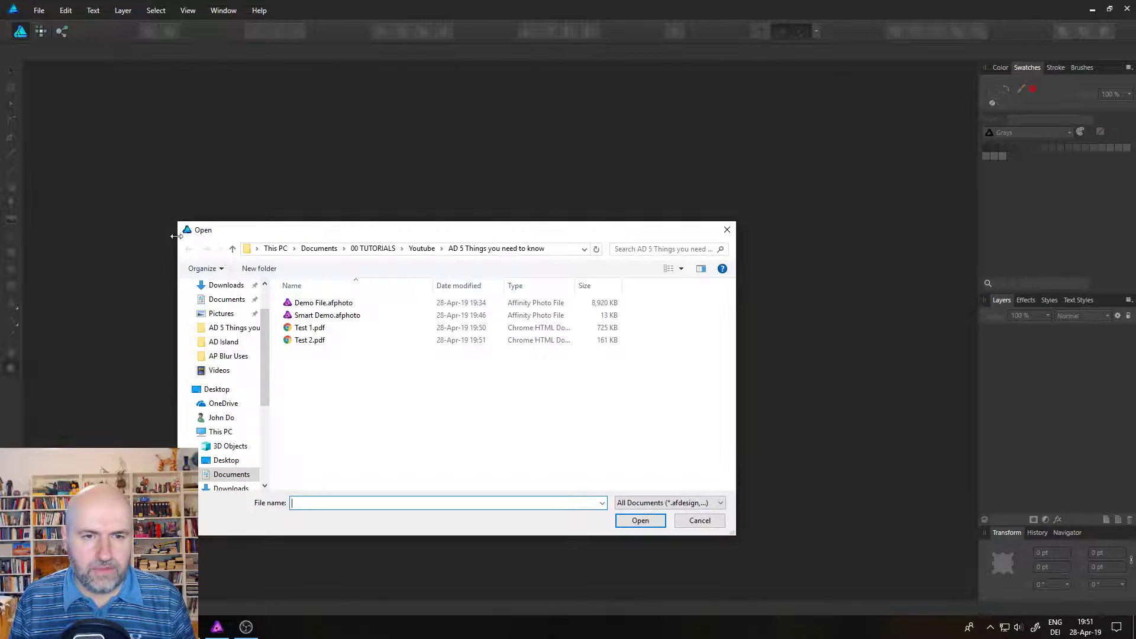
{"action": "double_click", "coordinate": [324, 340]}
{"action": "left_click", "coordinate": [680, 437]}
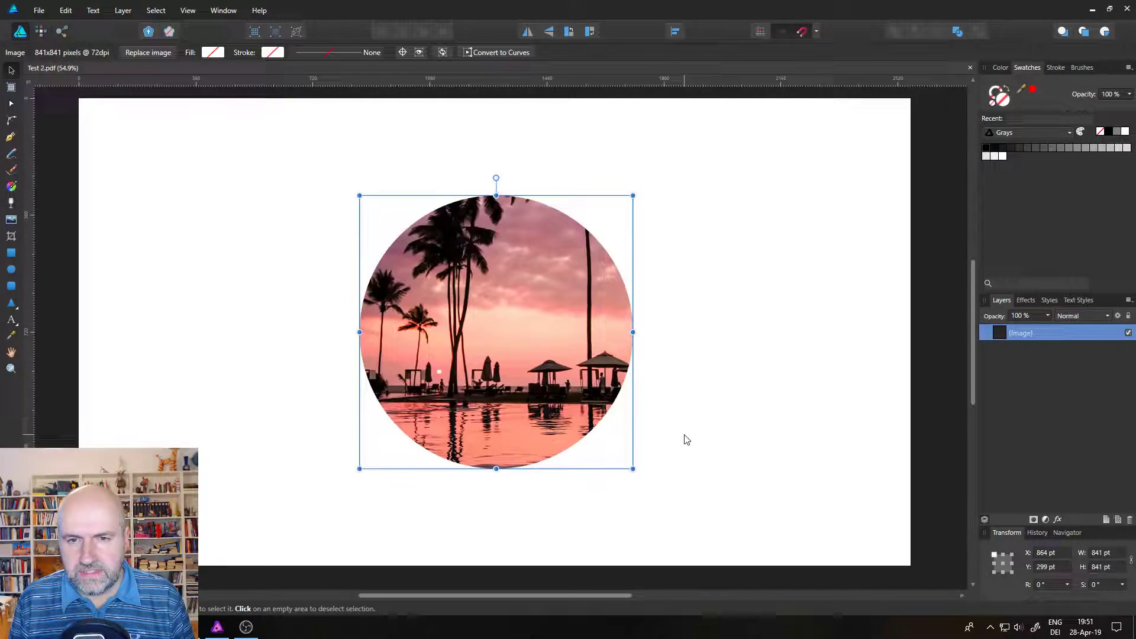
Zoom in on the circle's lower-left edge, fit the page, then close Test 2.pdf
{"action": "left_click", "coordinate": [10, 369]}
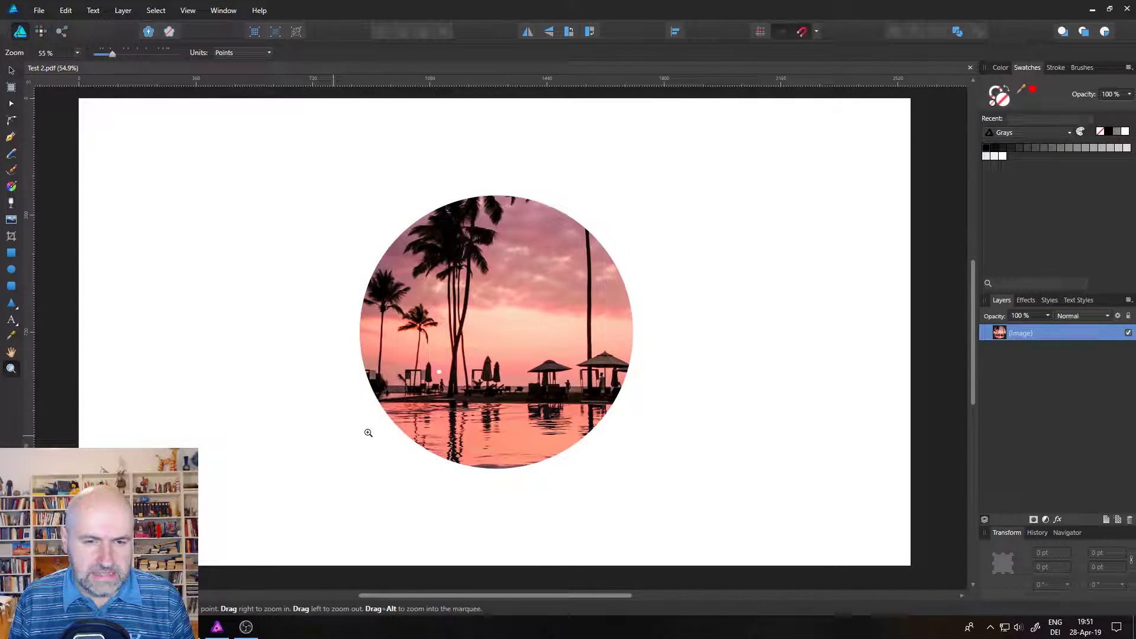
{"action": "left_click_drag", "start_coordinate": [368, 431], "coordinate": [393, 427]}
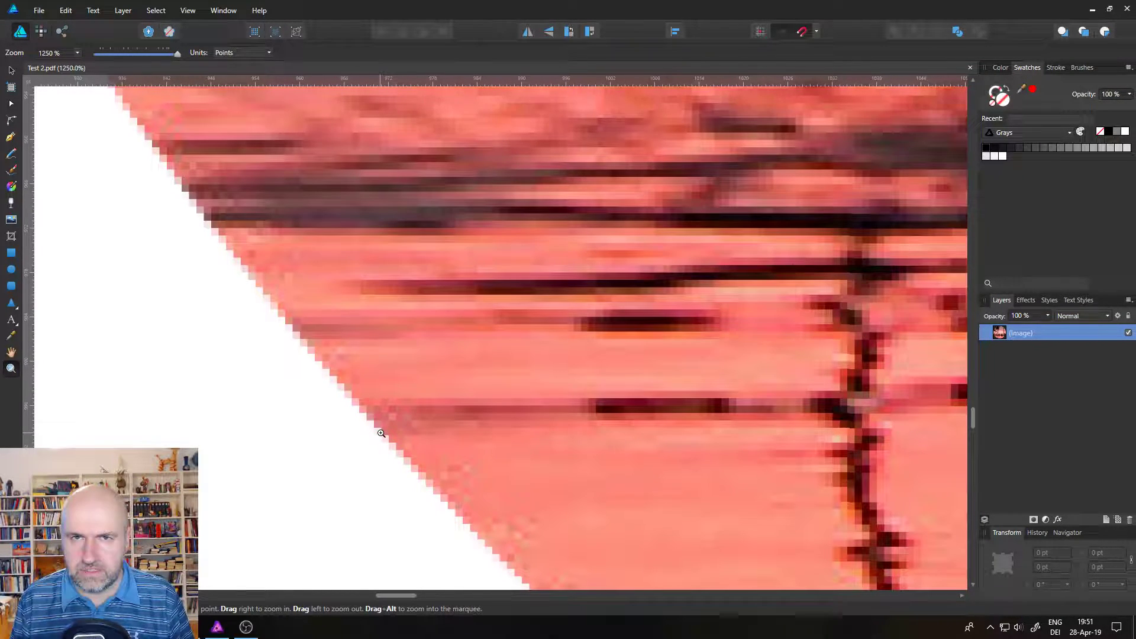
{"action": "key", "text": "ctrl+0"}
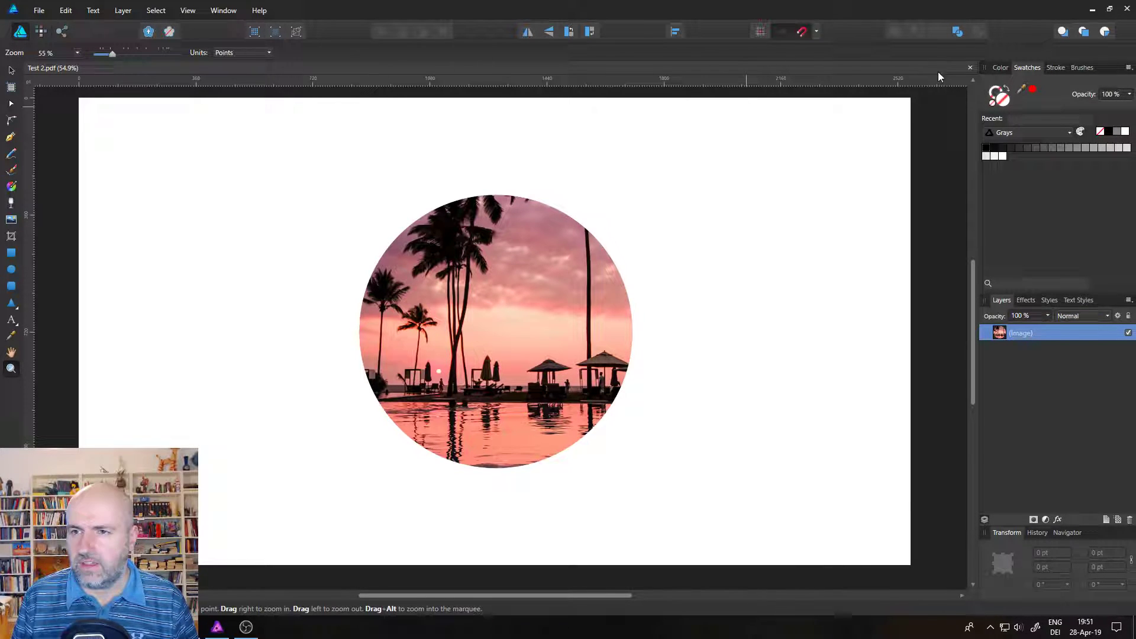
{"action": "left_click", "coordinate": [970, 67]}
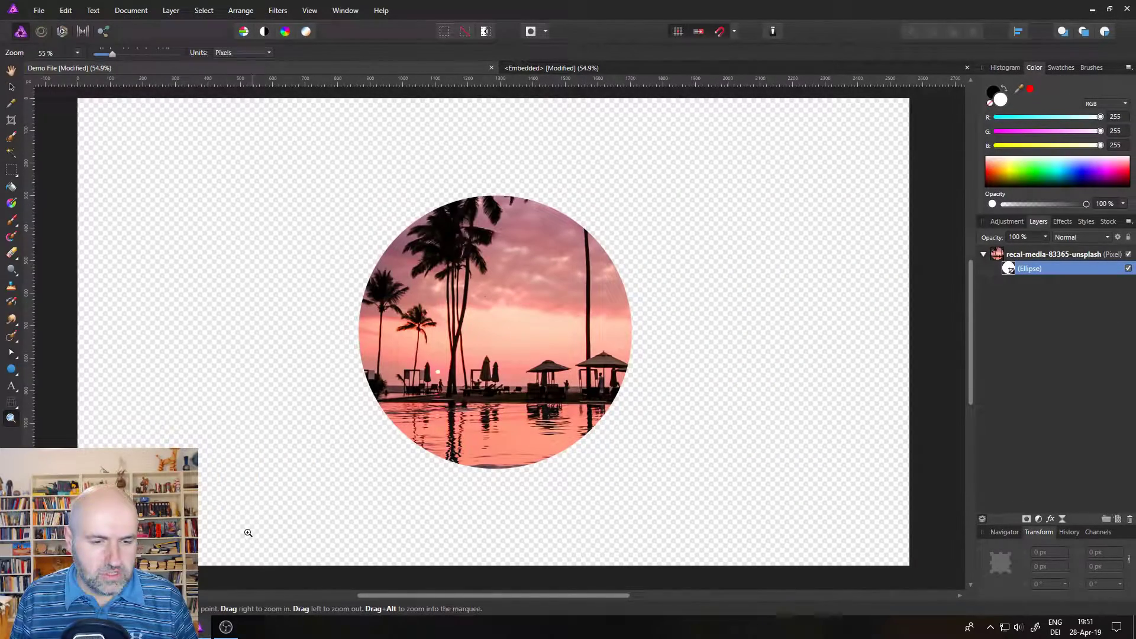
Release the ellipse from the photo as its own layer and move it left
{"action": "mouse_move", "coordinate": [216, 627]}
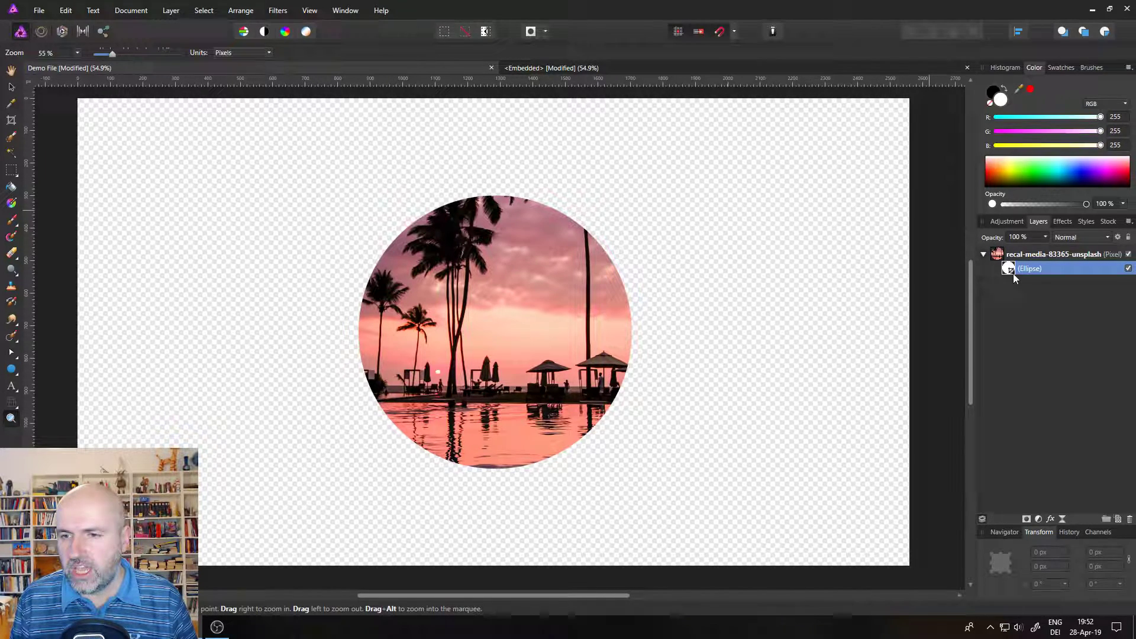
{"action": "mouse_move", "coordinate": [1008, 268]}
{"action": "left_mouse_down"}
{"action": "mouse_move", "coordinate": [1004, 310]}
{"action": "mouse_move", "coordinate": [1009, 253]}
{"action": "left_mouse_up"}
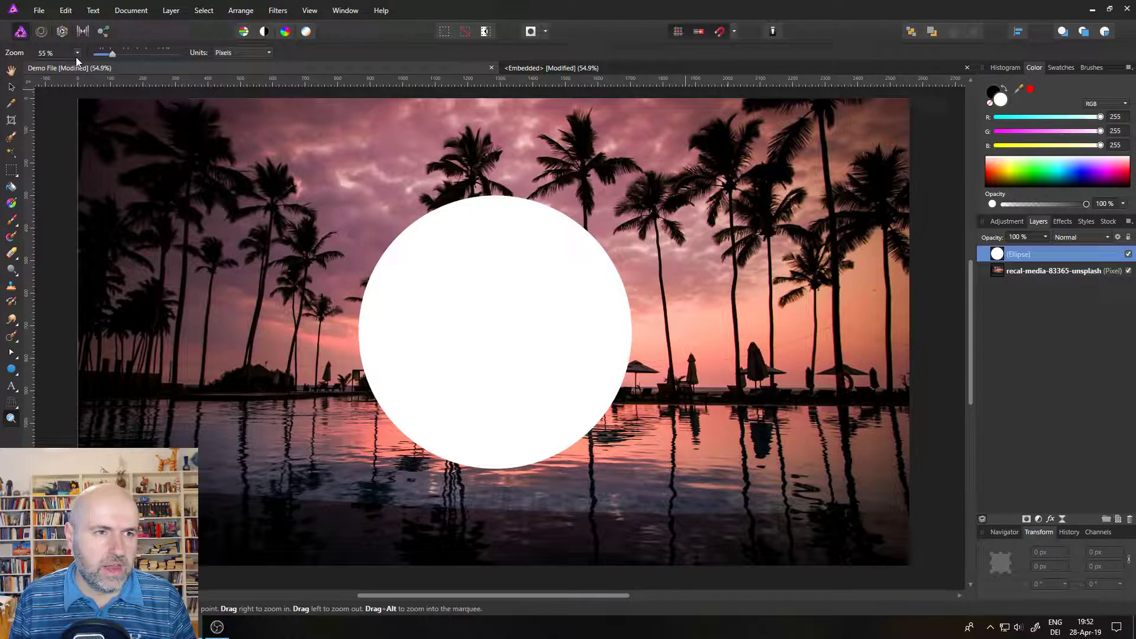
{"action": "left_click", "coordinate": [11, 87]}
{"action": "left_click_drag", "start_coordinate": [477, 271], "coordinate": [299, 271]}
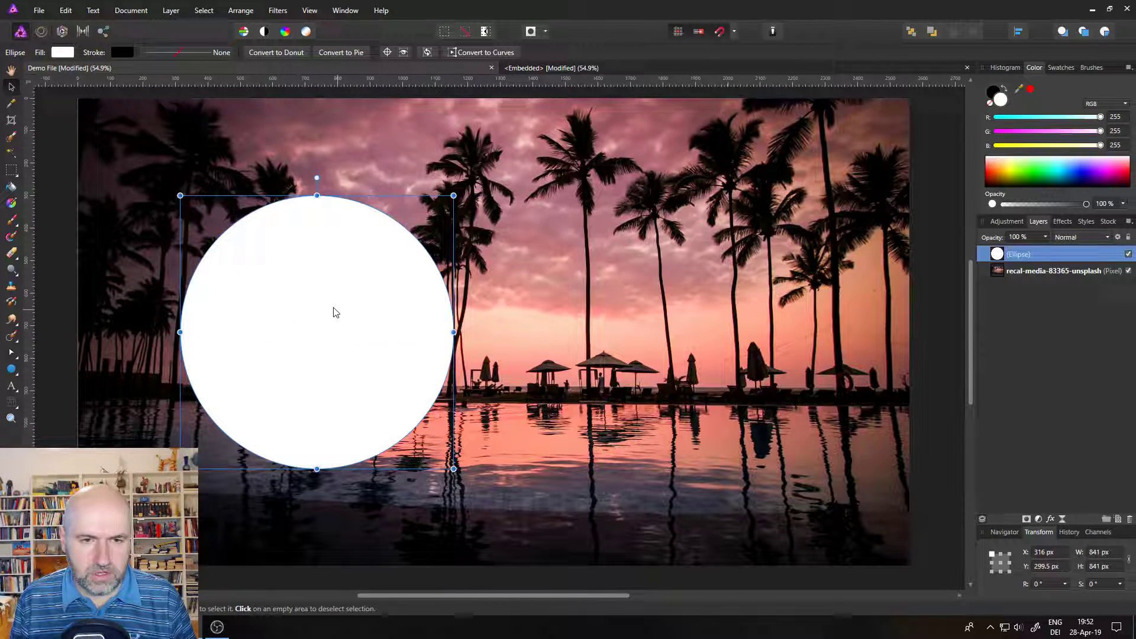
Duplicate the circle to the right, shift both toward the photo centre, and select the right one
{"action": "left_click_drag", "start_coordinate": [333, 312], "coordinate": [464, 309]}
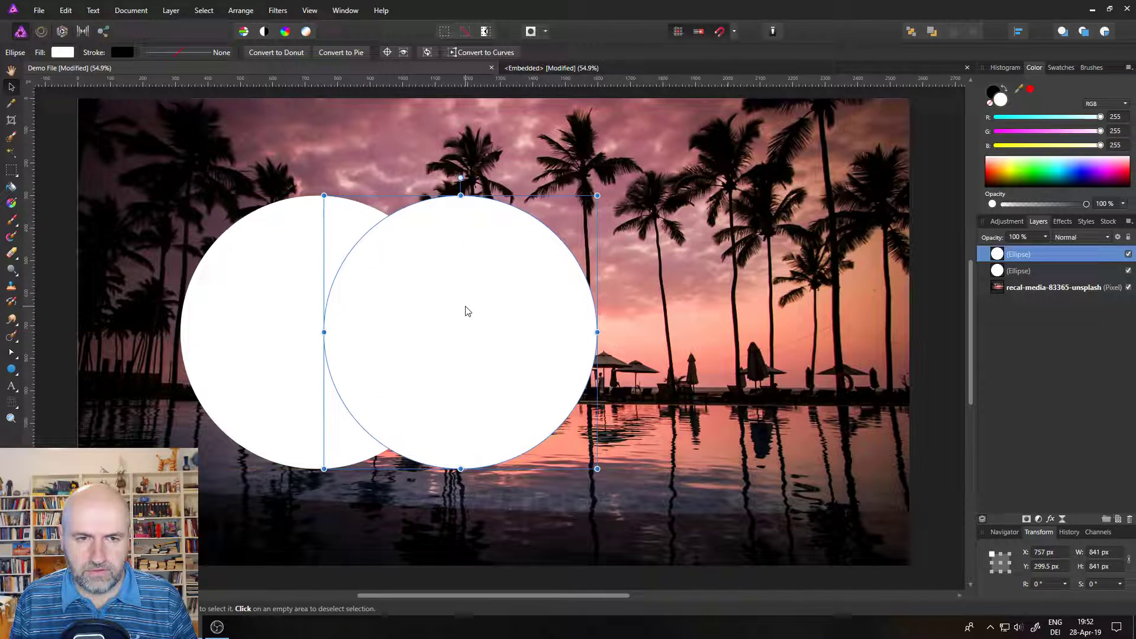
{"action": "left_click", "coordinate": [1062, 273], "text": "shift"}
{"action": "left_click_drag", "start_coordinate": [468, 307], "coordinate": [601, 307]}
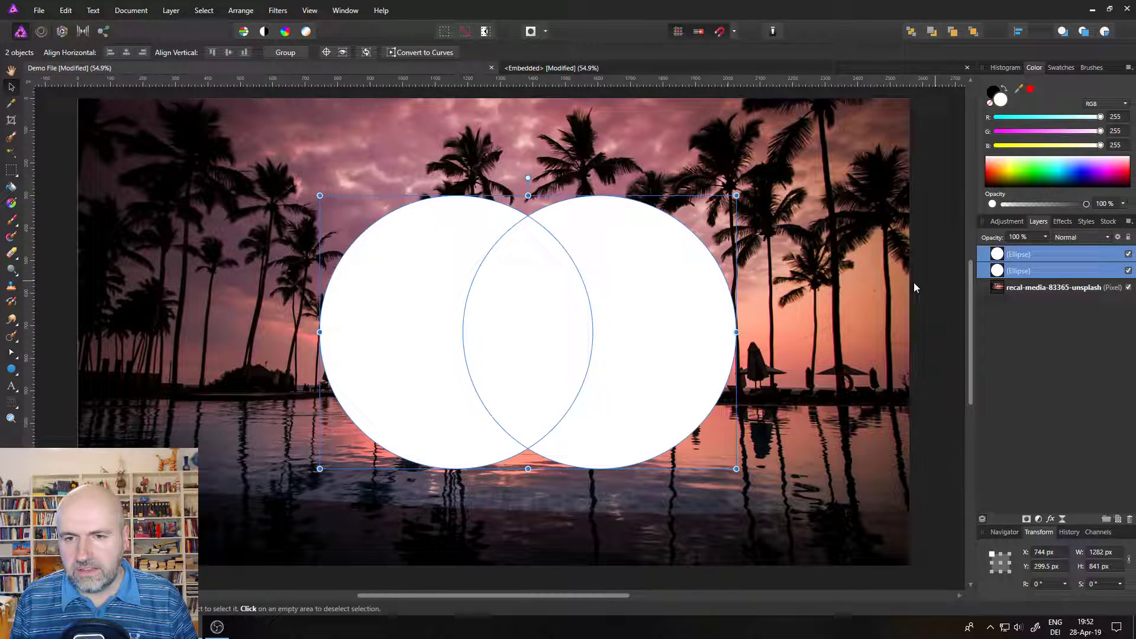
{"action": "left_click", "coordinate": [705, 327]}
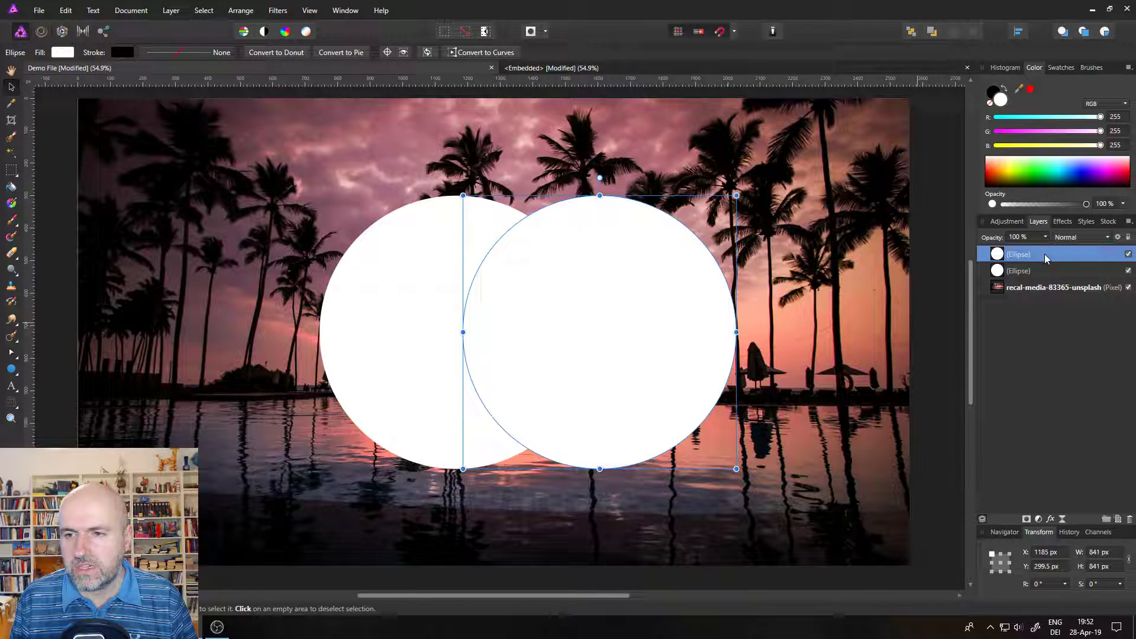
{"action": "left_click", "coordinate": [1055, 270], "text": "shift"}
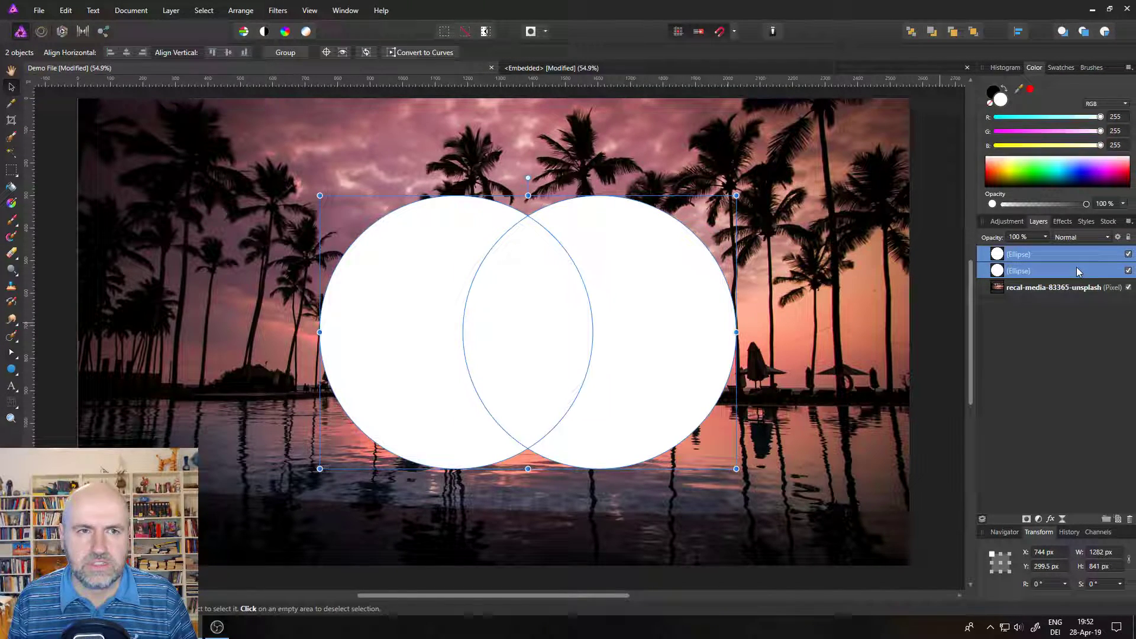
{"action": "left_click", "coordinate": [171, 10]}
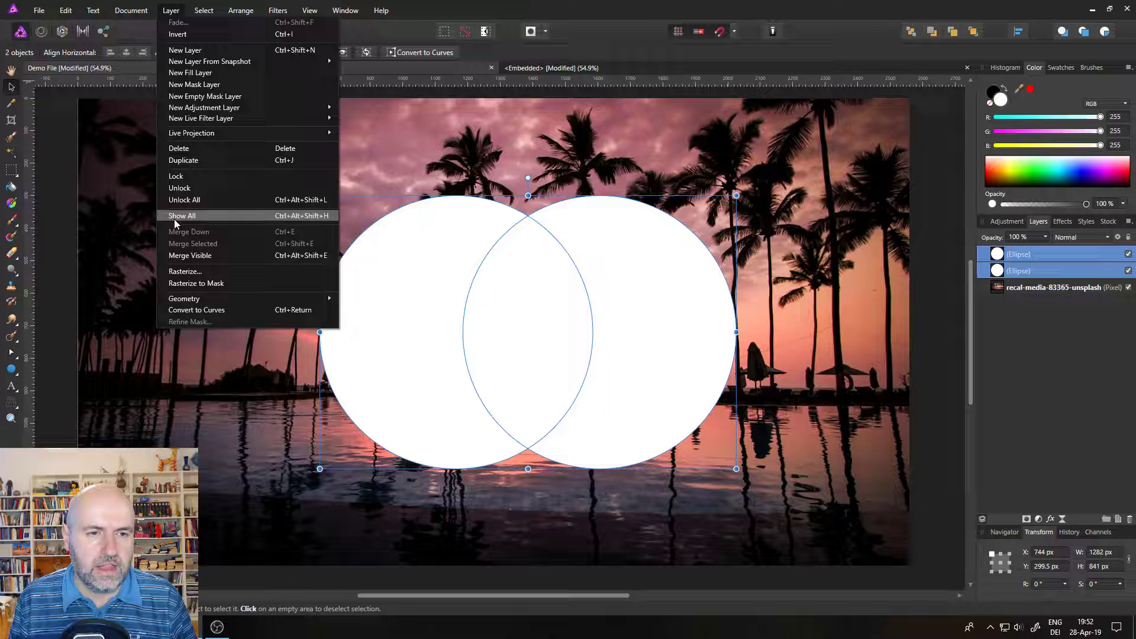
{"action": "mouse_move", "coordinate": [193, 305]}
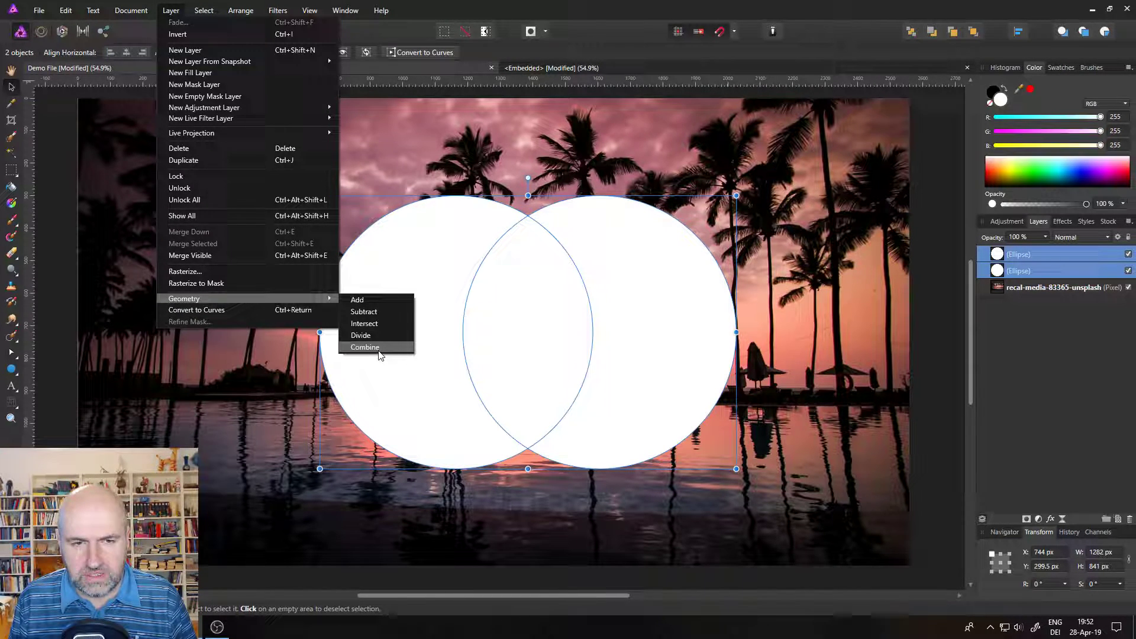
{"action": "left_click", "coordinate": [363, 312]}
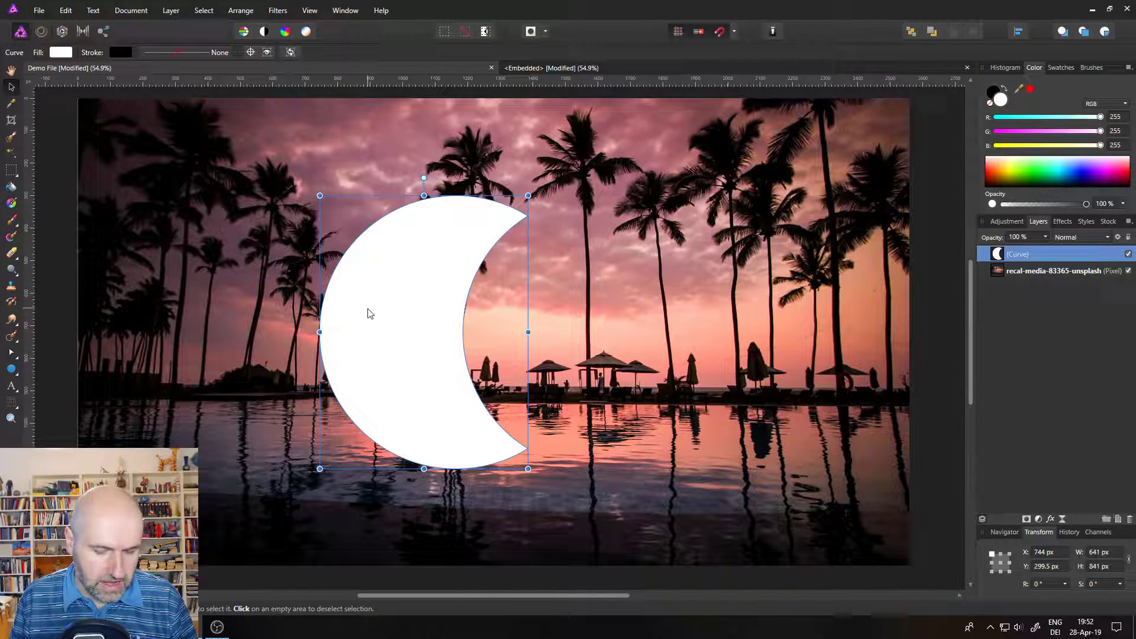
{"action": "key", "text": "ctrl+z"}
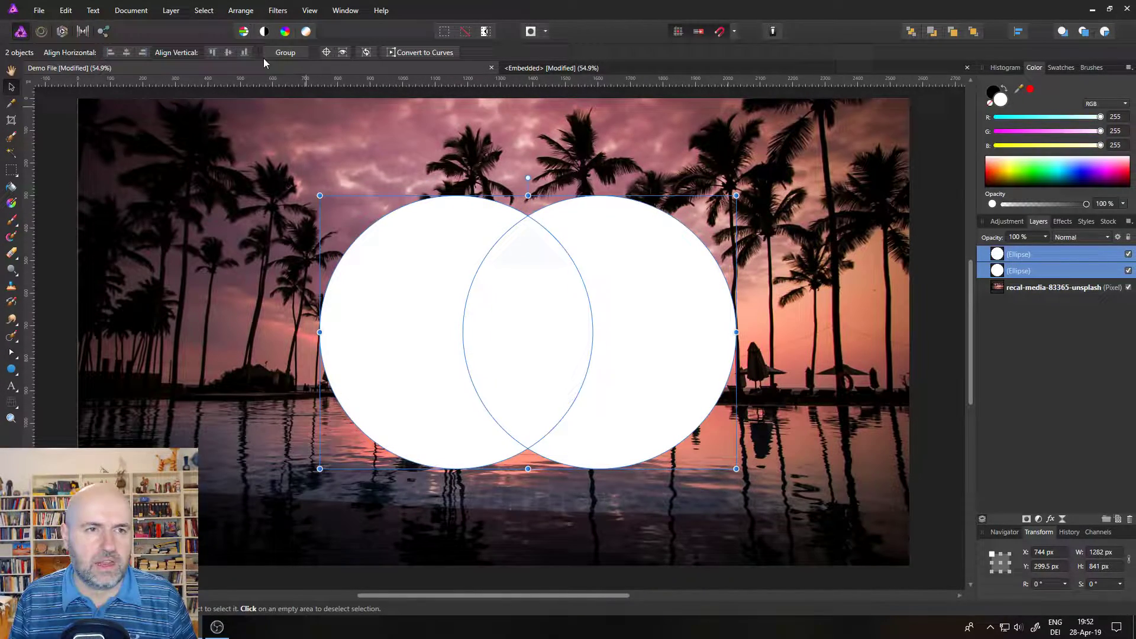
{"action": "left_click", "coordinate": [171, 10]}
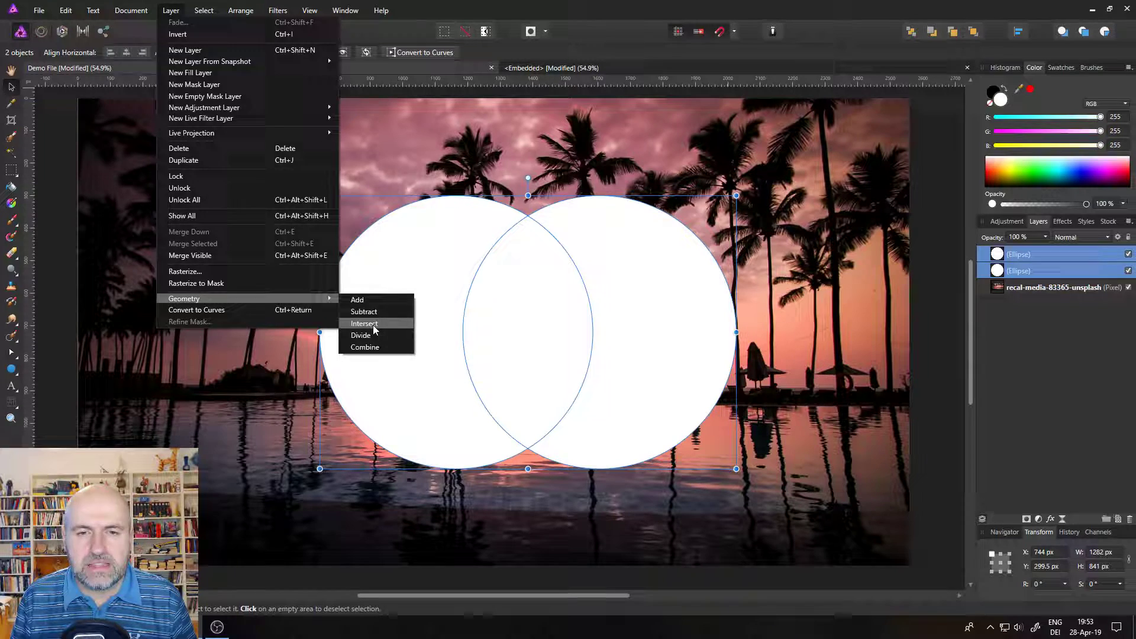
{"action": "left_click", "coordinate": [374, 327]}
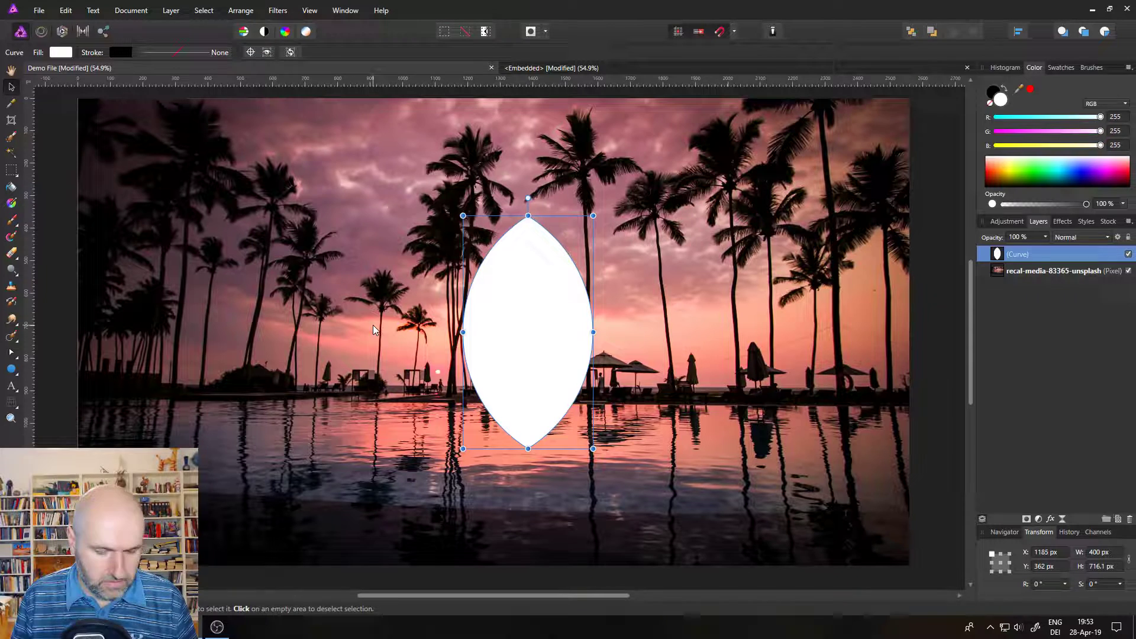
{"action": "key", "text": "ctrl+z"}
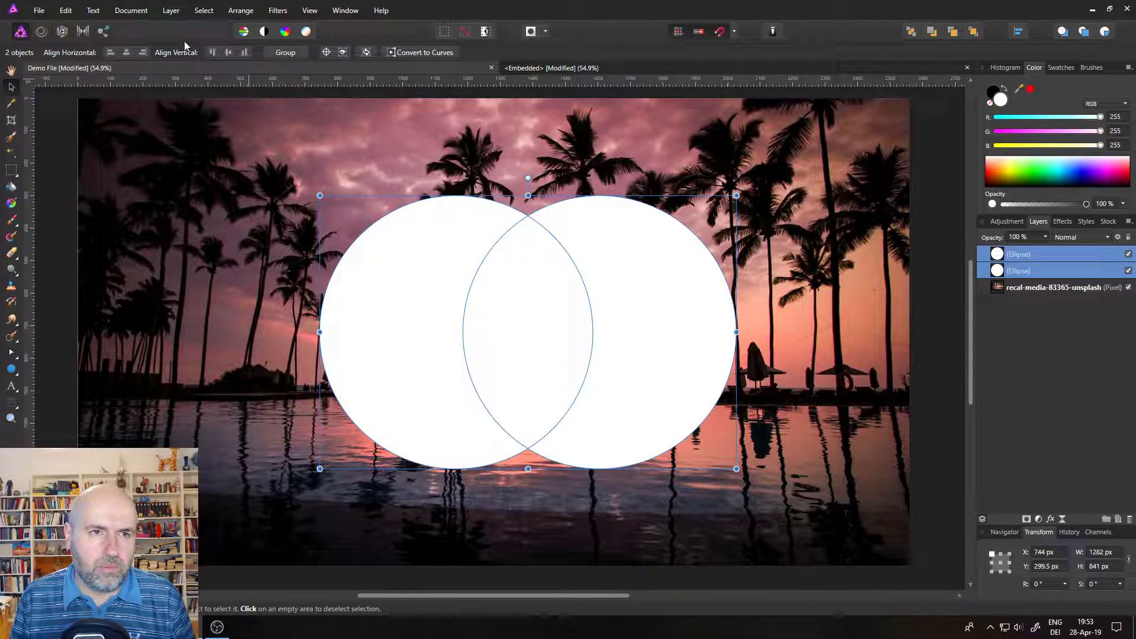
{"action": "left_click", "coordinate": [171, 11]}
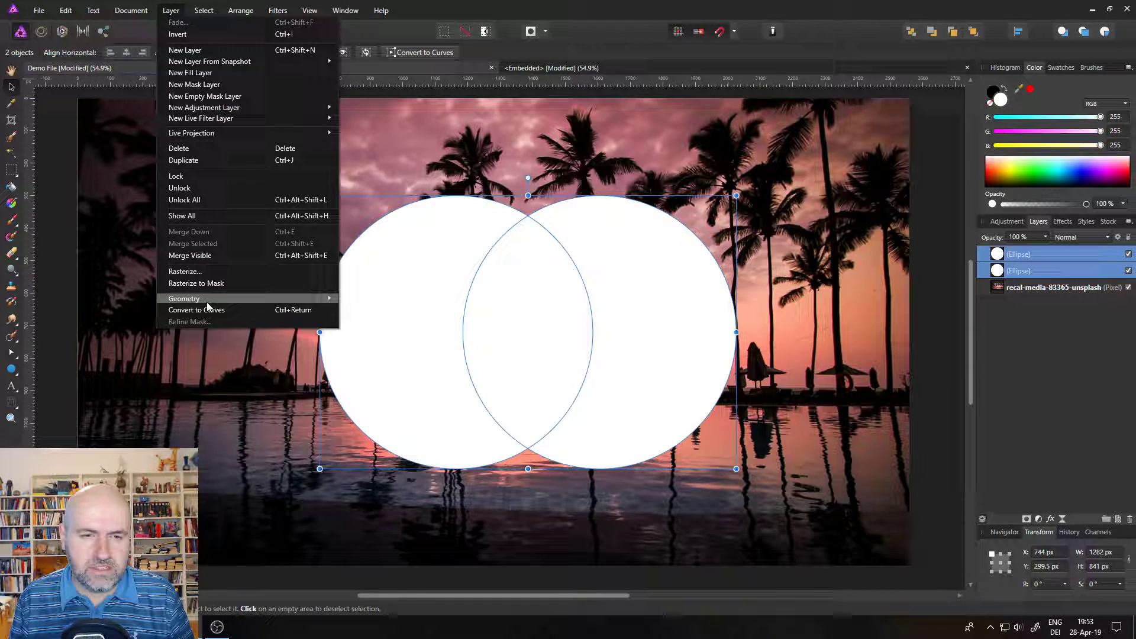
{"action": "mouse_move", "coordinate": [207, 302]}
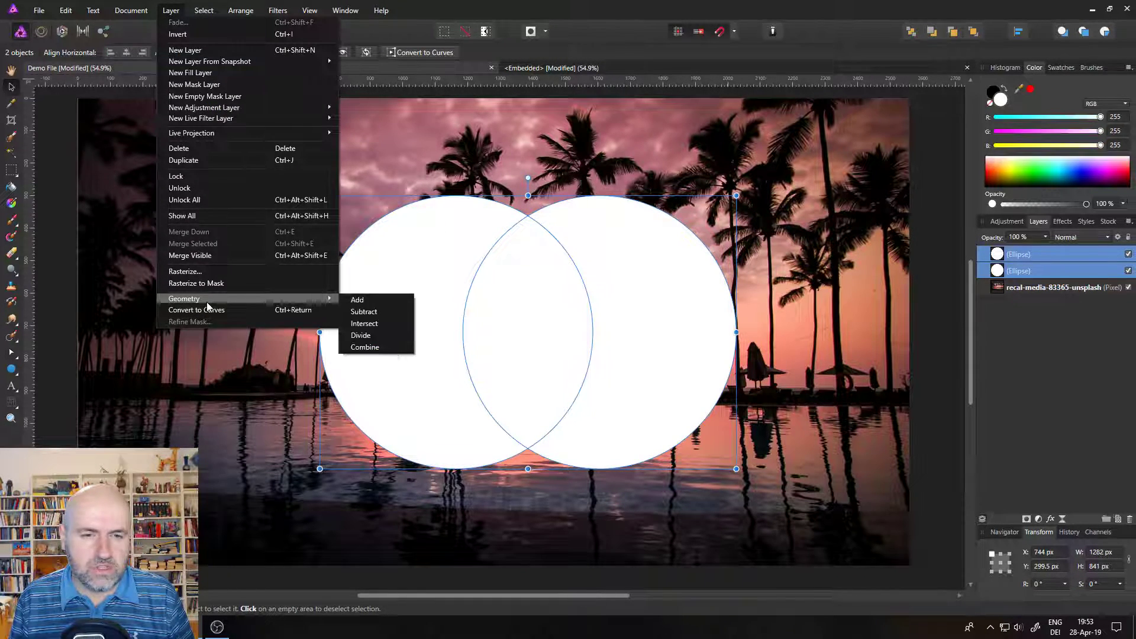
{"action": "left_click", "coordinate": [360, 335]}
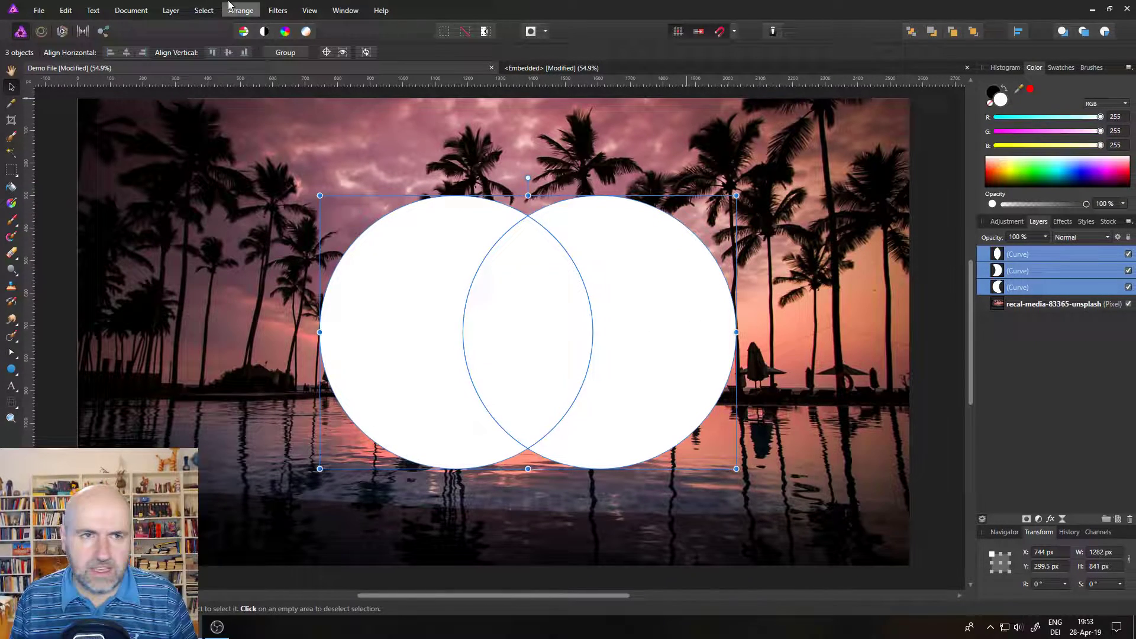
Undo the division and apply Layer > Geometry > Combine to cut out the circles' overlap
{"action": "key", "text": "ctrl+z"}
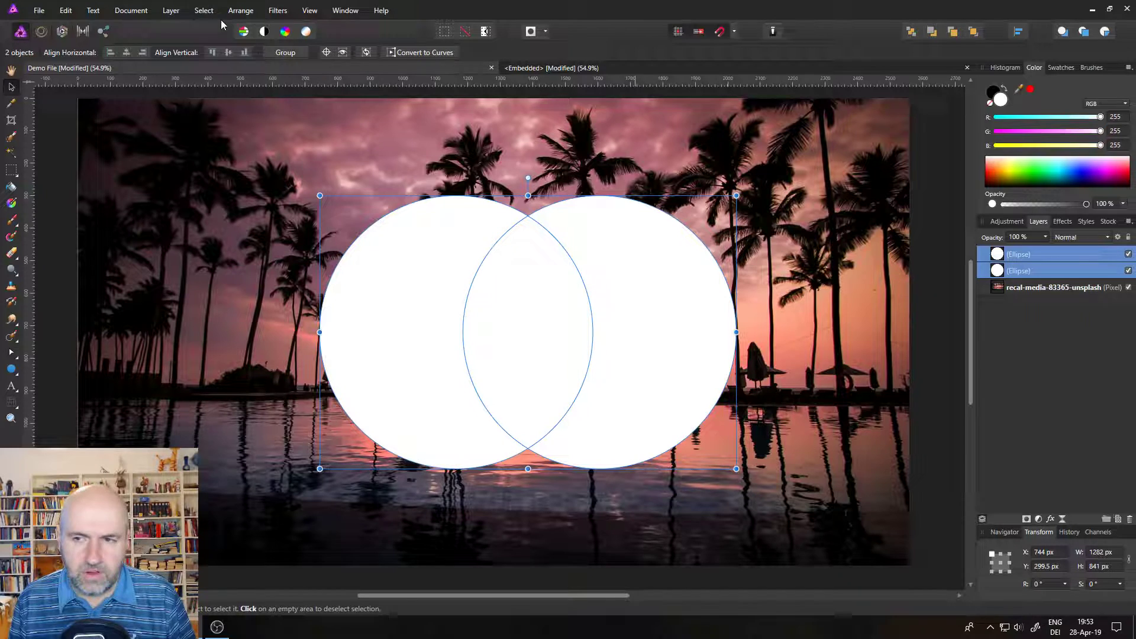
{"action": "left_click", "coordinate": [204, 11]}
{"action": "mouse_move", "coordinate": [171, 11]}
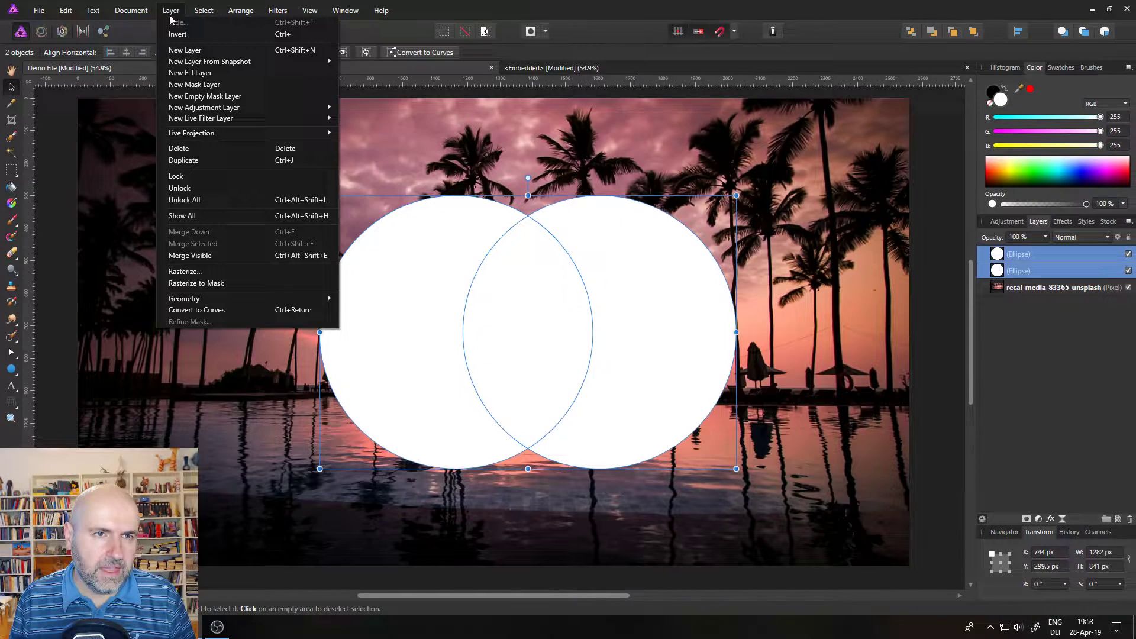
{"action": "mouse_move", "coordinate": [195, 298]}
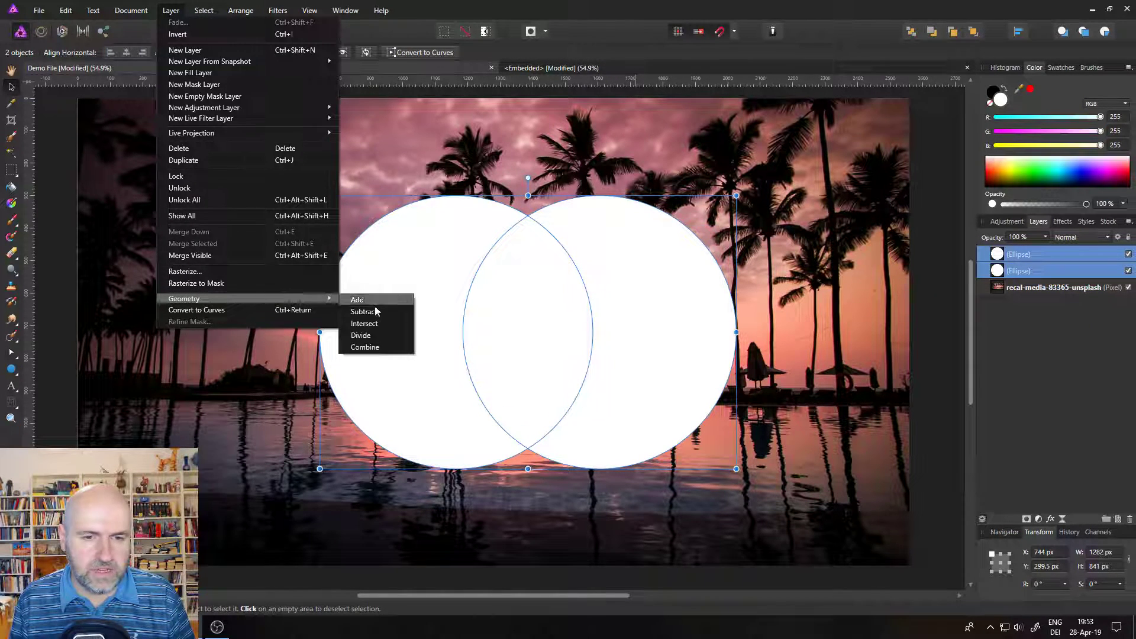
{"action": "left_click", "coordinate": [366, 348]}
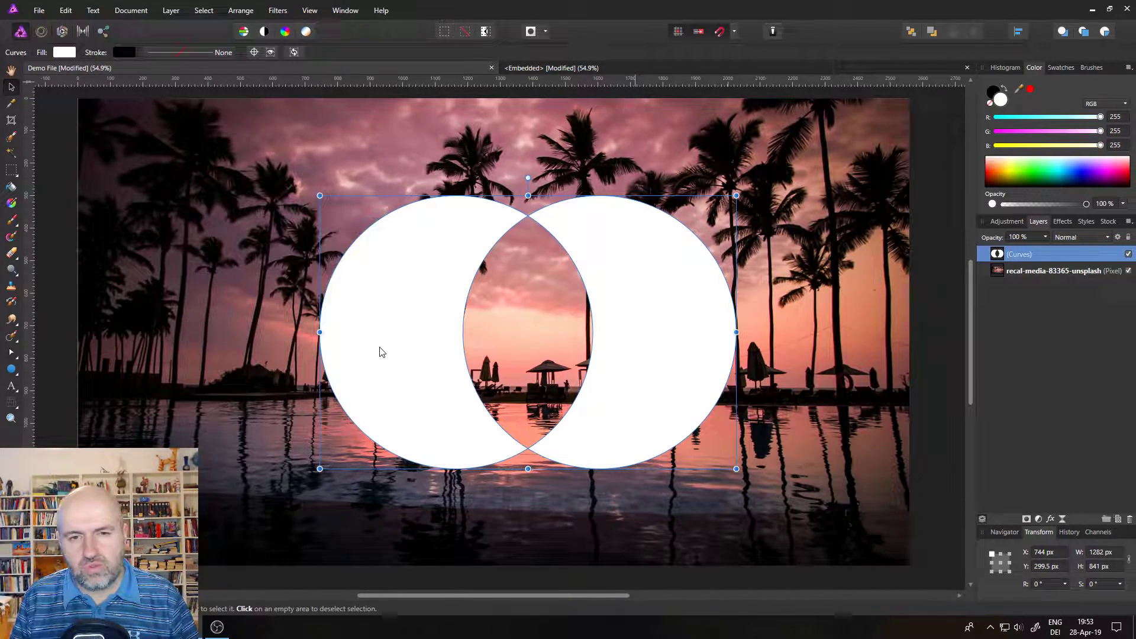